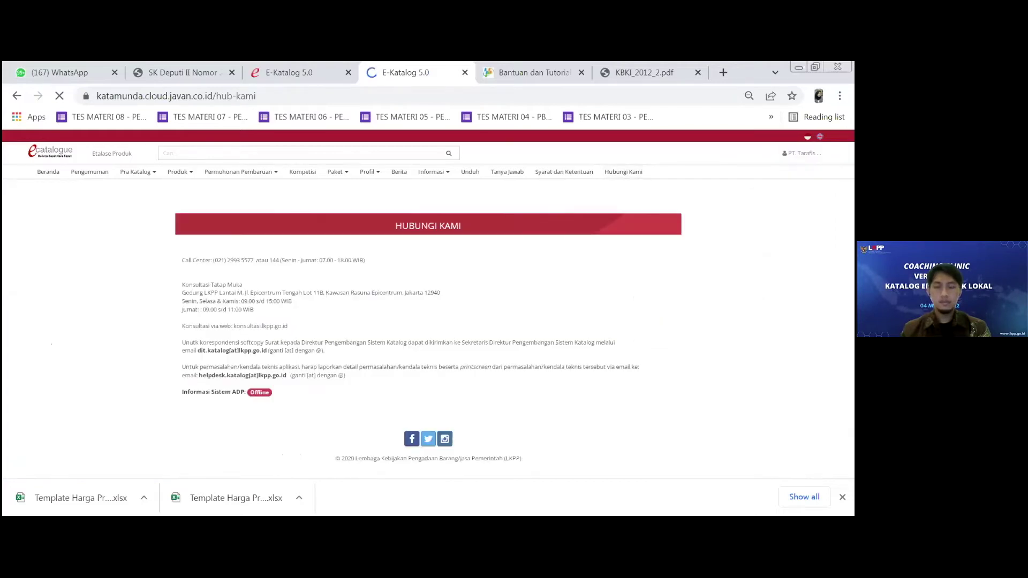
Close the extra E-Katalog page and log out of the PT. Tarafis provider account
left_click(349, 72)
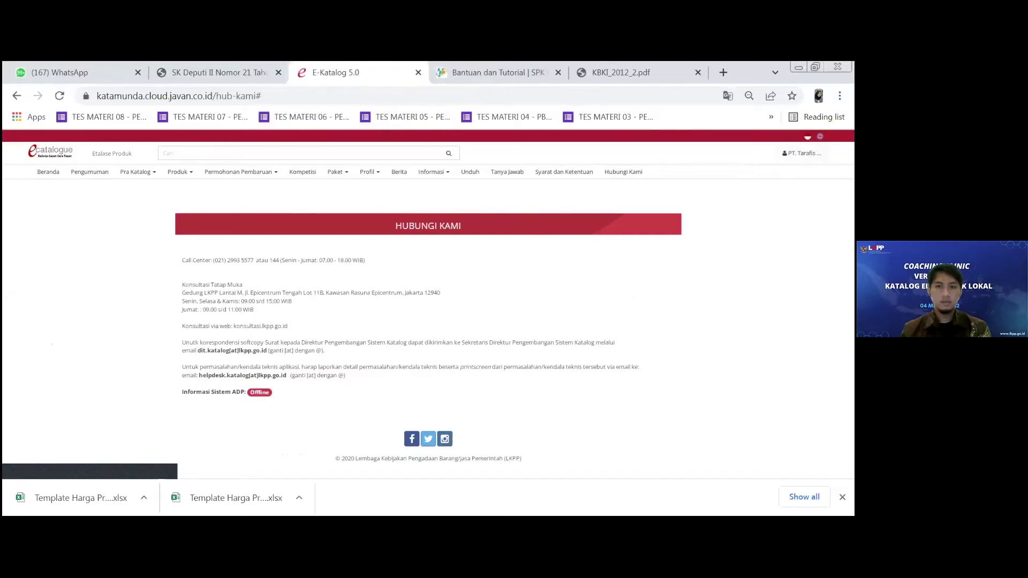
left_click(802, 153)
left_click(776, 174)
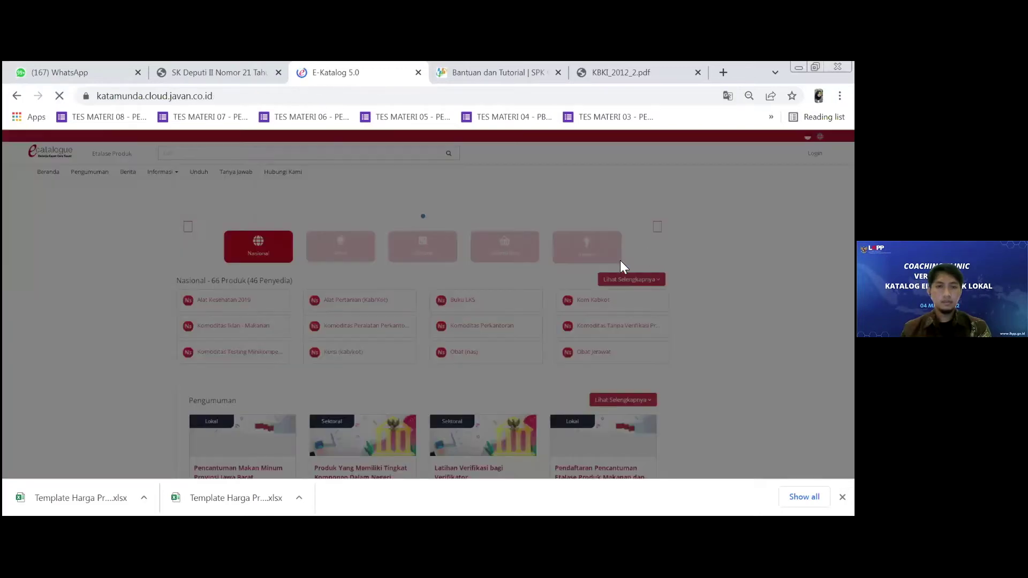
Log in through the non-provider login as verifikator_1 with the account password, and dismiss the offer to save the password
left_click(805, 154)
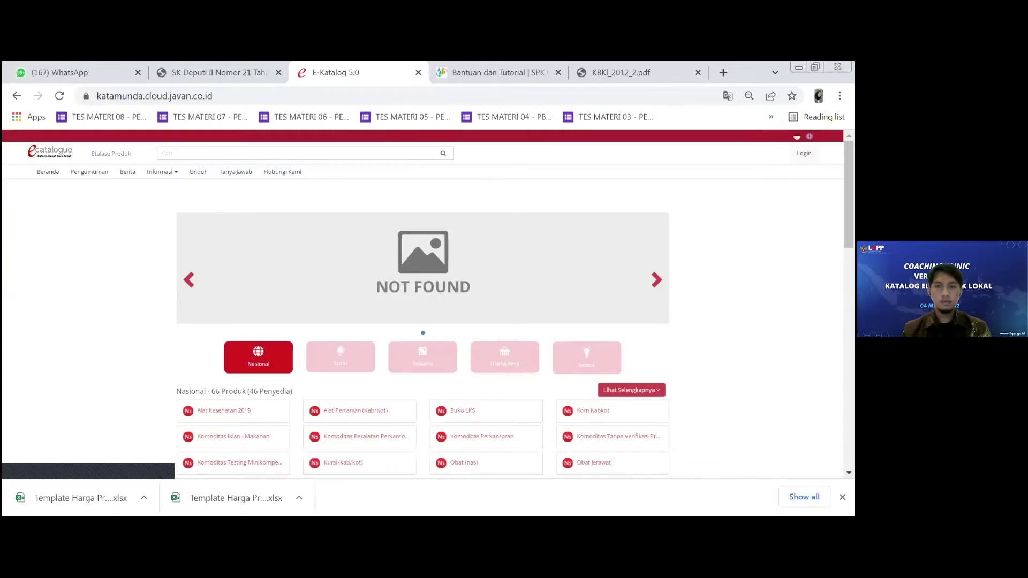
left_click(437, 218)
left_click(413, 249)
type("verifi")
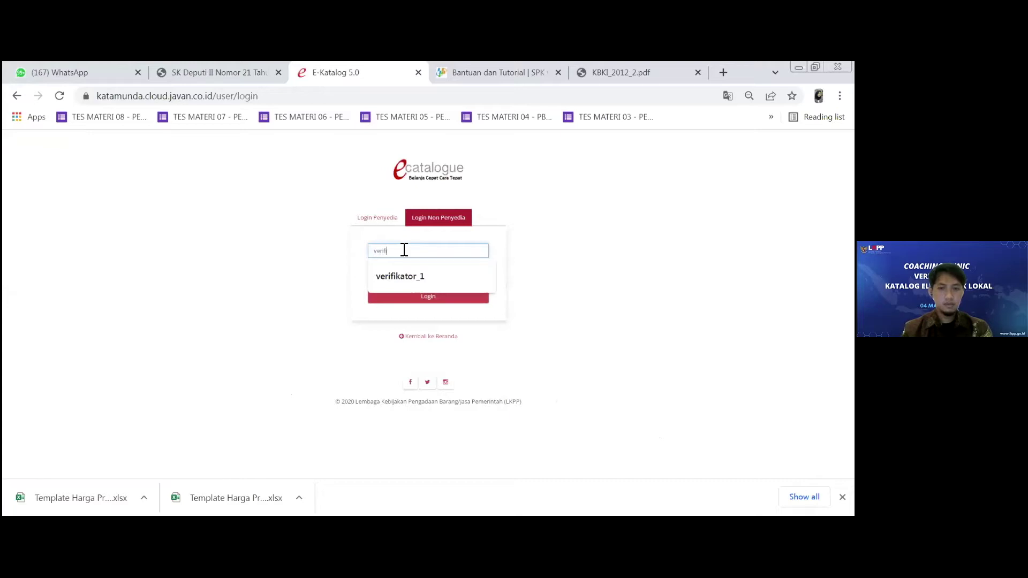
type("kator_1")
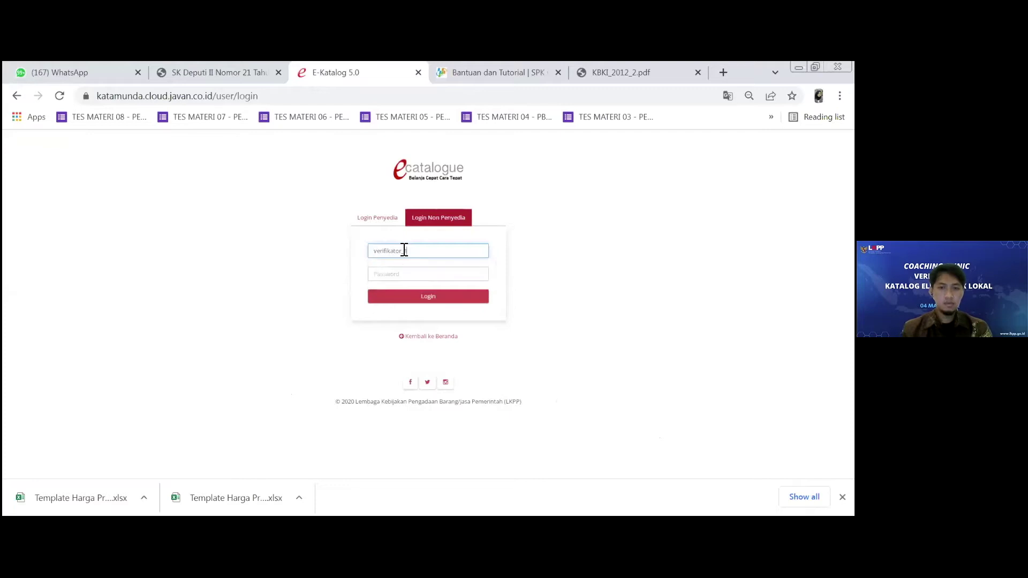
left_click(399, 274)
type("••••••")
key("Return")
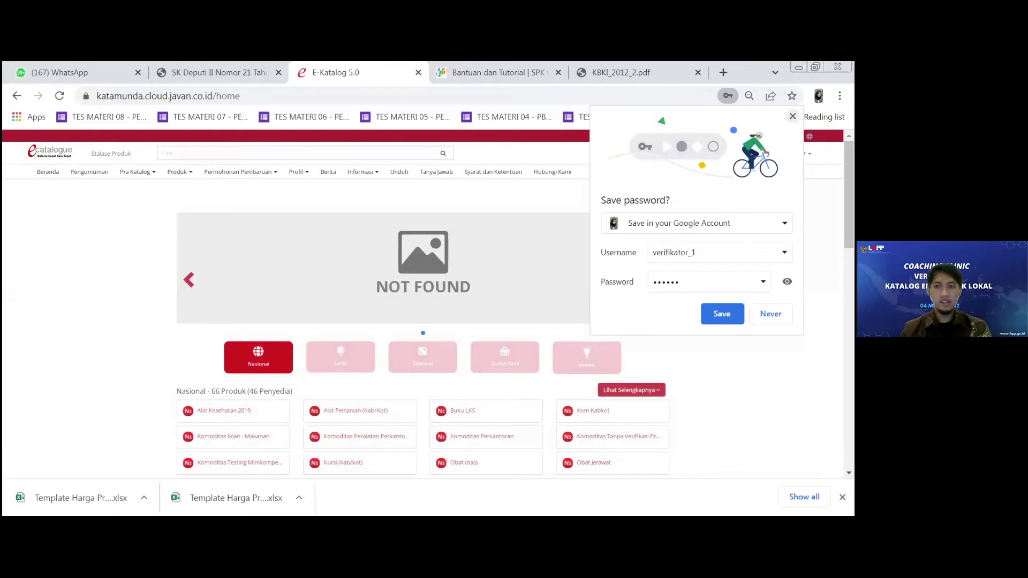
left_click(100, 259)
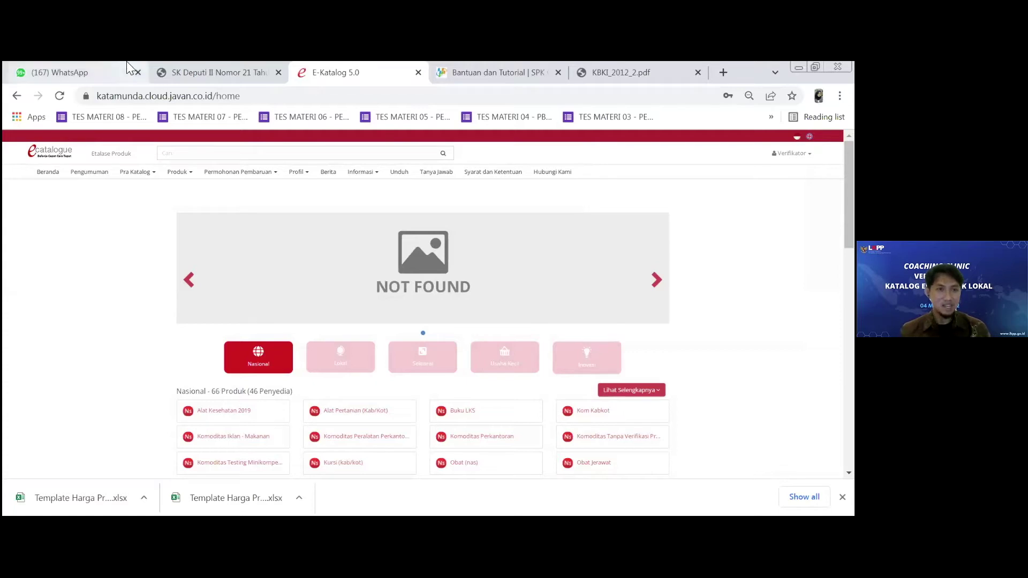
In the list of new offers (Penawaran Baru), open document verification for the proposal "Pencantuman Makan Minum Provinsi Jawa Barat"
left_click(138, 173)
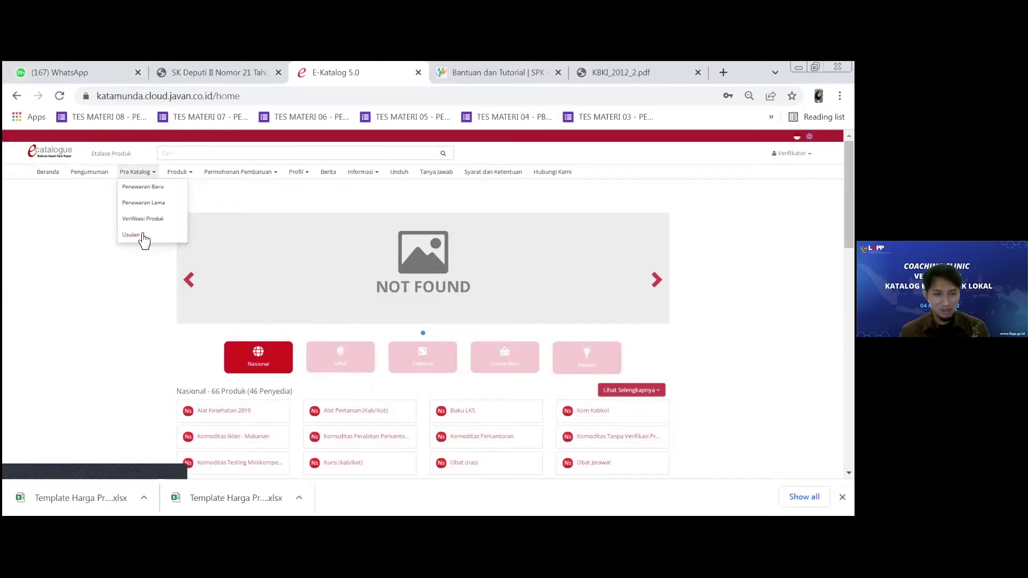
left_click(143, 187)
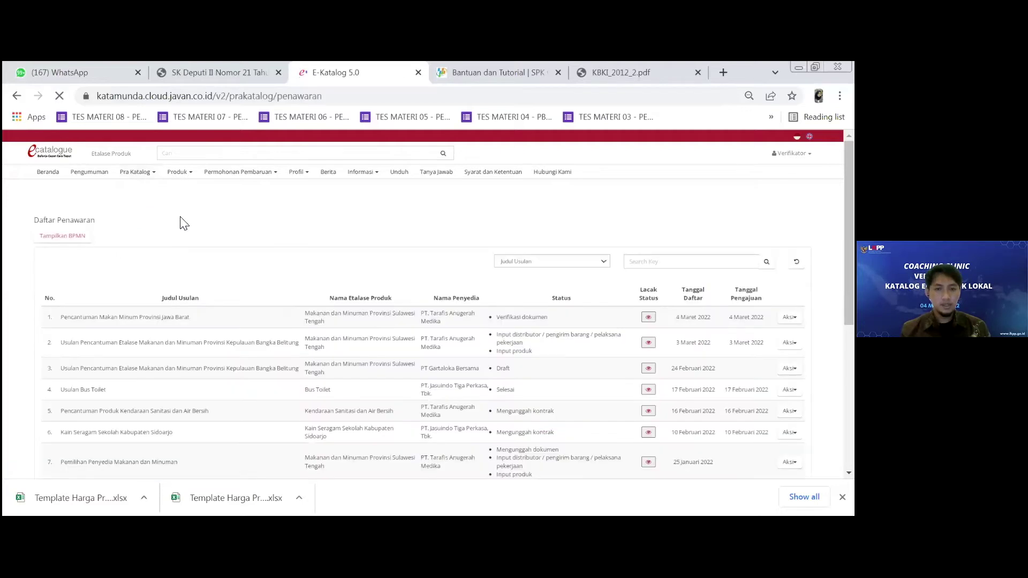
double_click(439, 313)
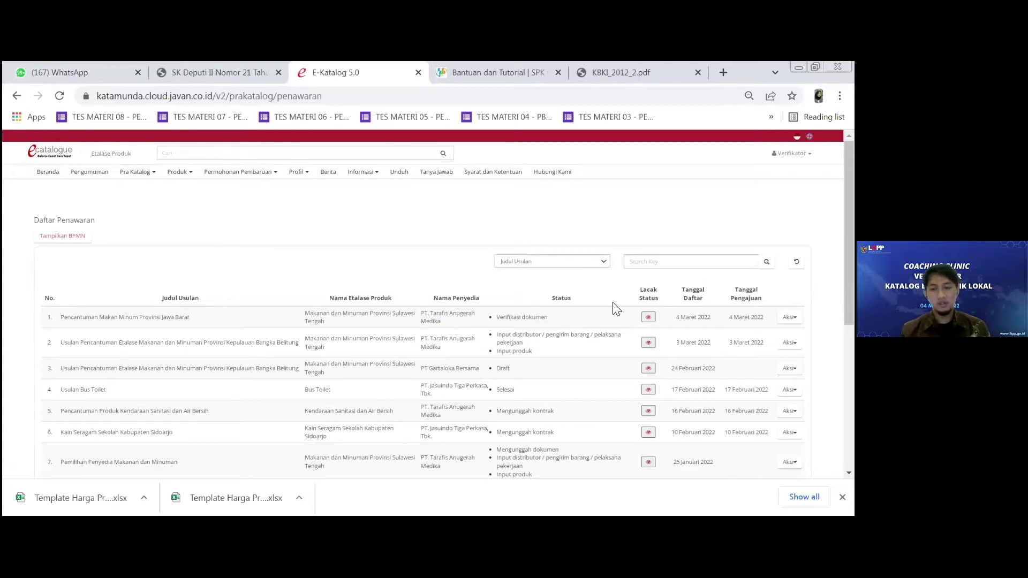
triple_click(523, 317)
left_click(790, 317)
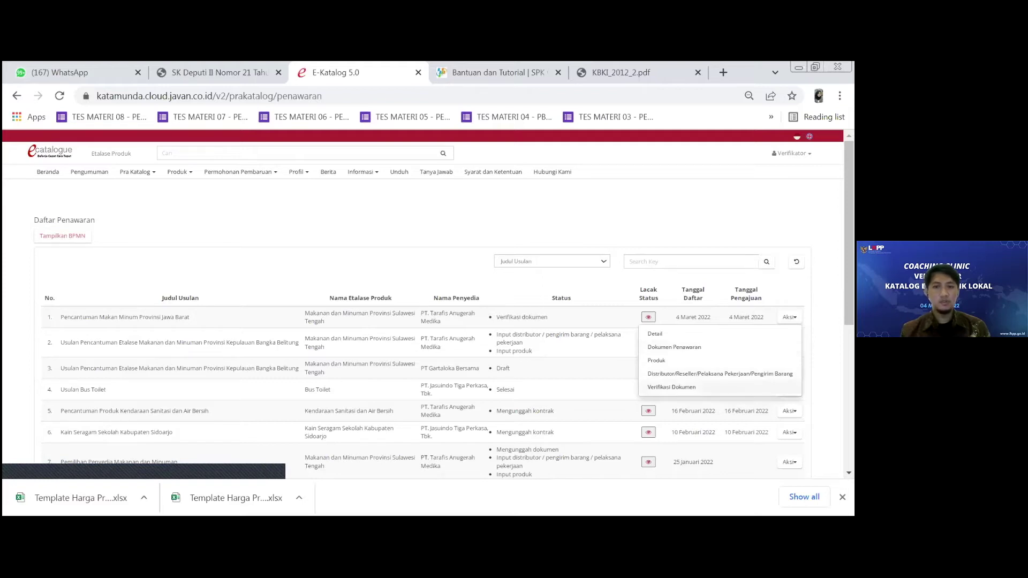
left_click(680, 387)
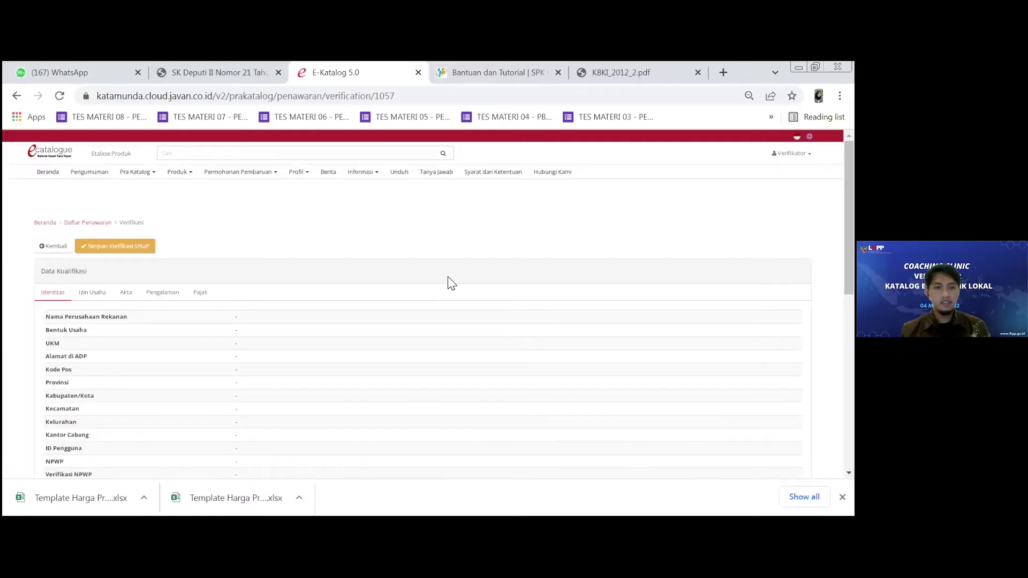
Look through the verification page and the provider's qualification data, including business licence, deed, experience, tax and identity
scroll(133, 313, "down", 5)
scroll(314, 308, "up", 5)
scroll(262, 284, "down", 3)
scroll(227, 285, "down", 4)
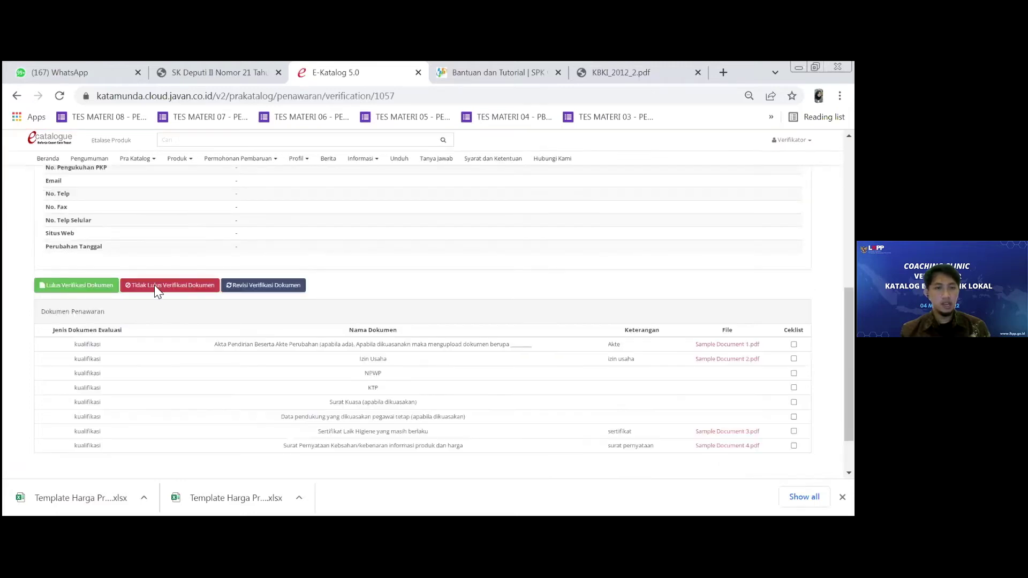
scroll(154, 285, "up", 8)
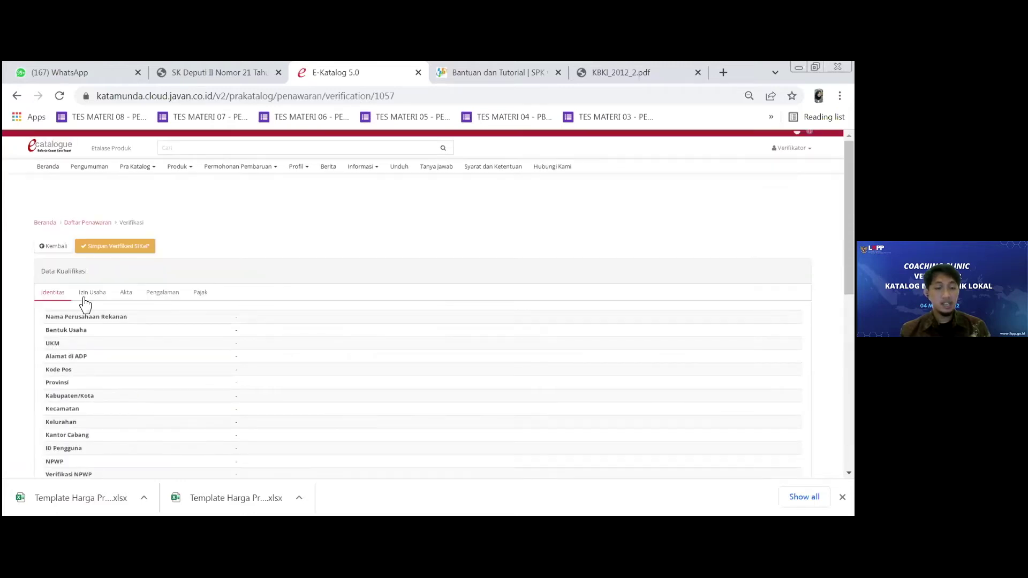
left_click(130, 295)
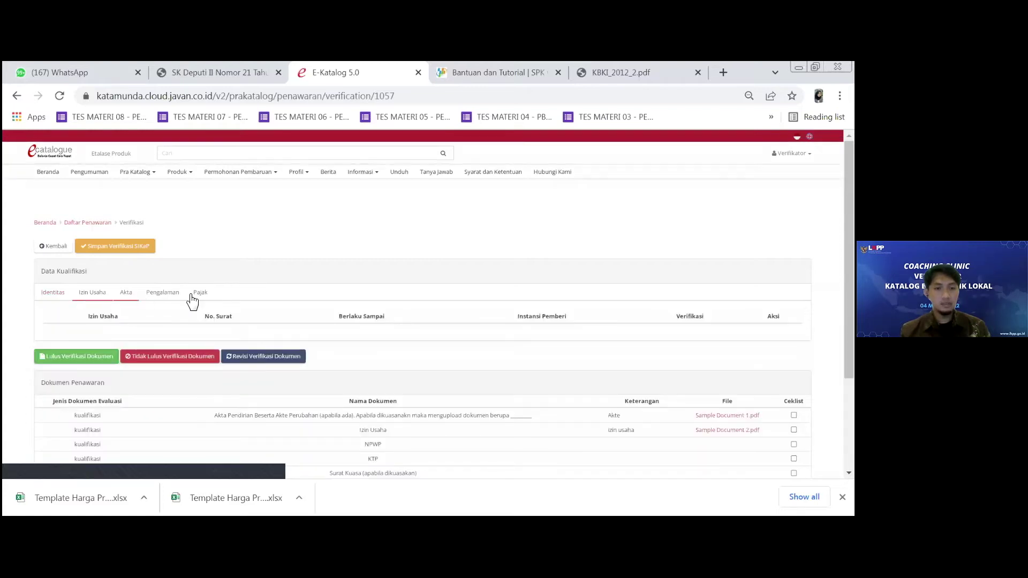
left_click(162, 295)
left_click(58, 293)
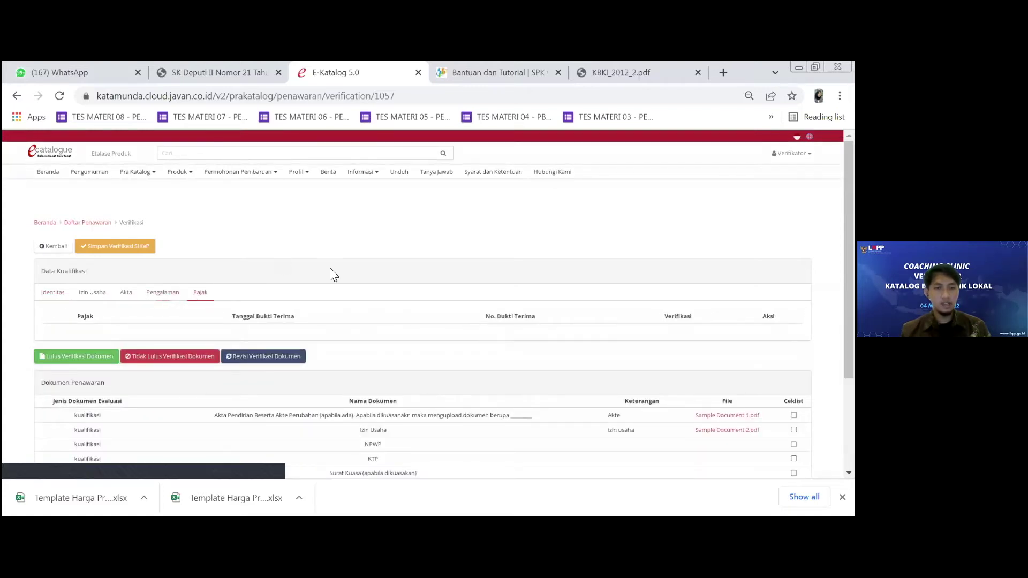
Examine the list of submitted offer documents, including the Sertifikat Laik Higiene and the Surat Pernyataan
scroll(279, 256, "down", 5)
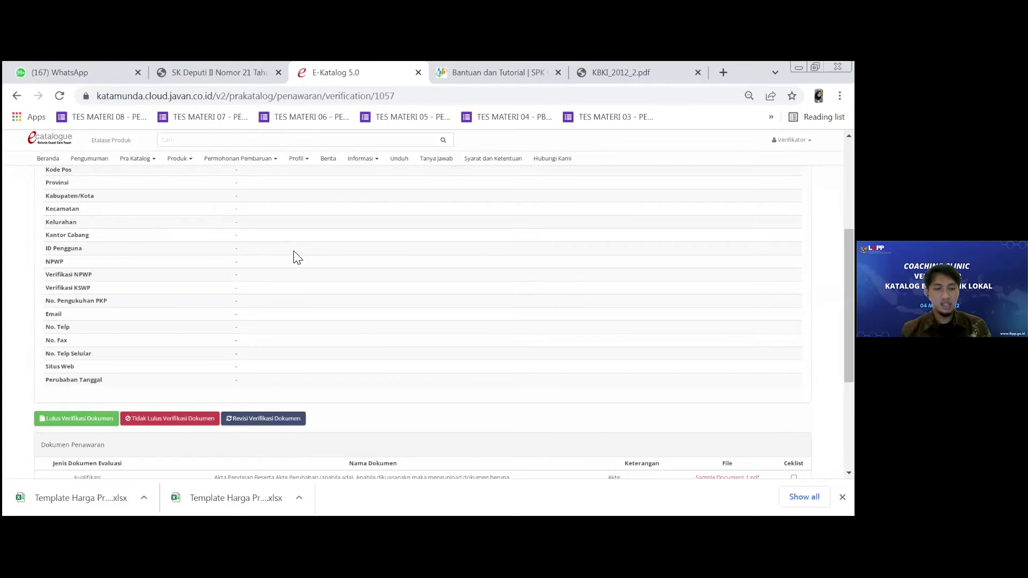
scroll(308, 264, "down", 5)
scroll(329, 275, "down", 1)
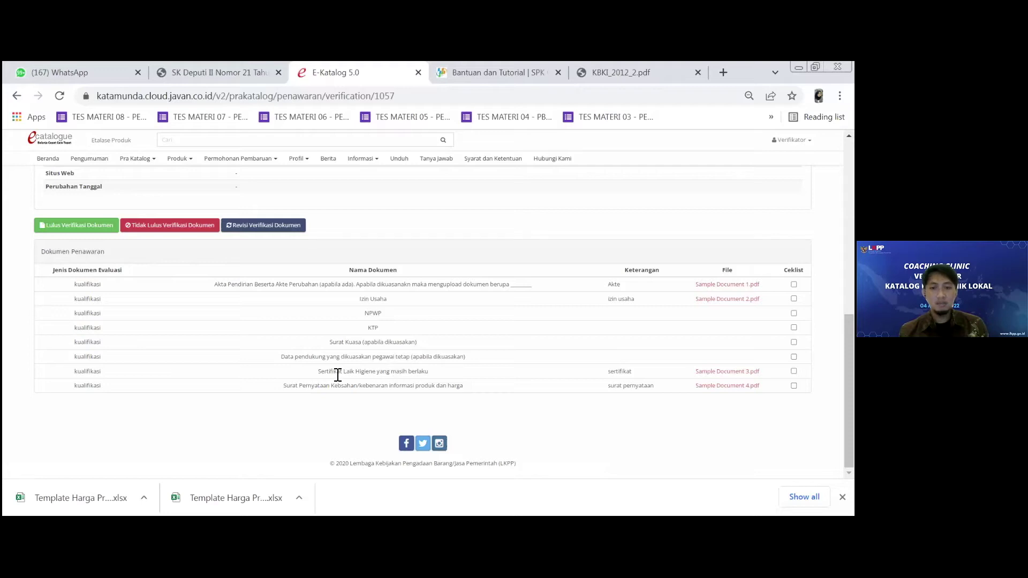
left_click_drag(346, 371, 412, 372)
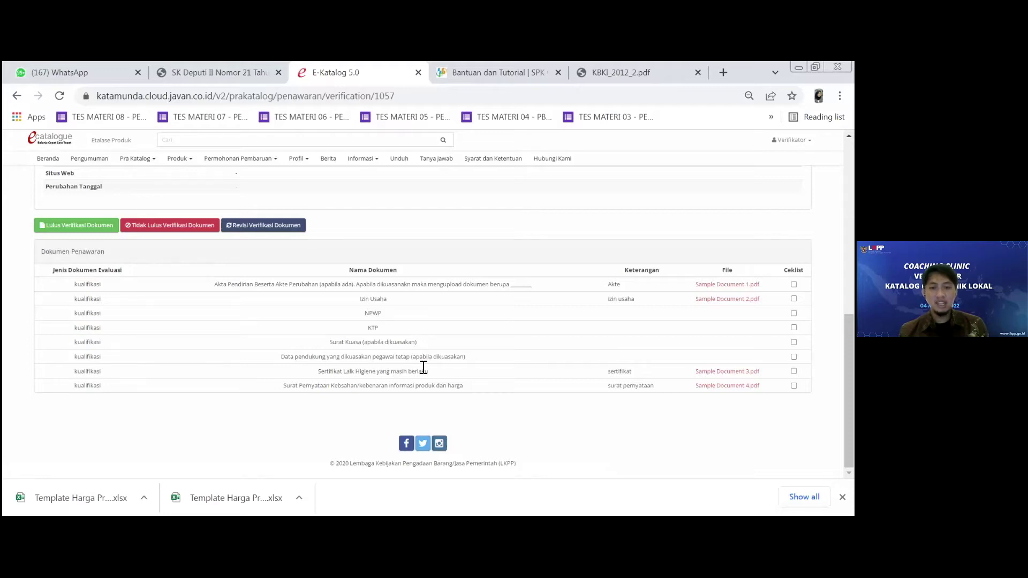
left_click(460, 386)
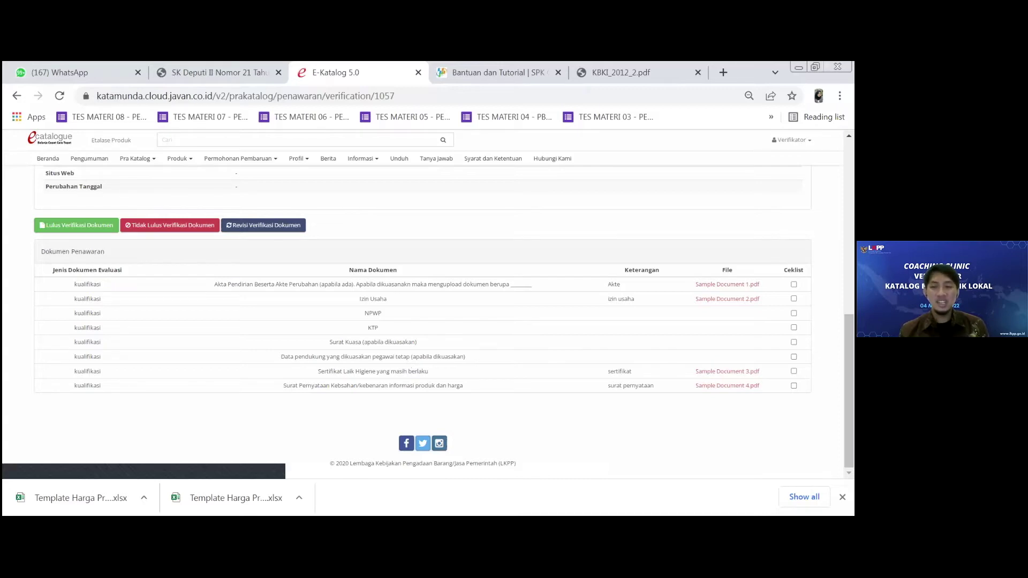
Mark the Akta Pendirian, Izin Usaha and Surat Pernyataan Kebsahan documents as checked in the offer document list
left_click(794, 284)
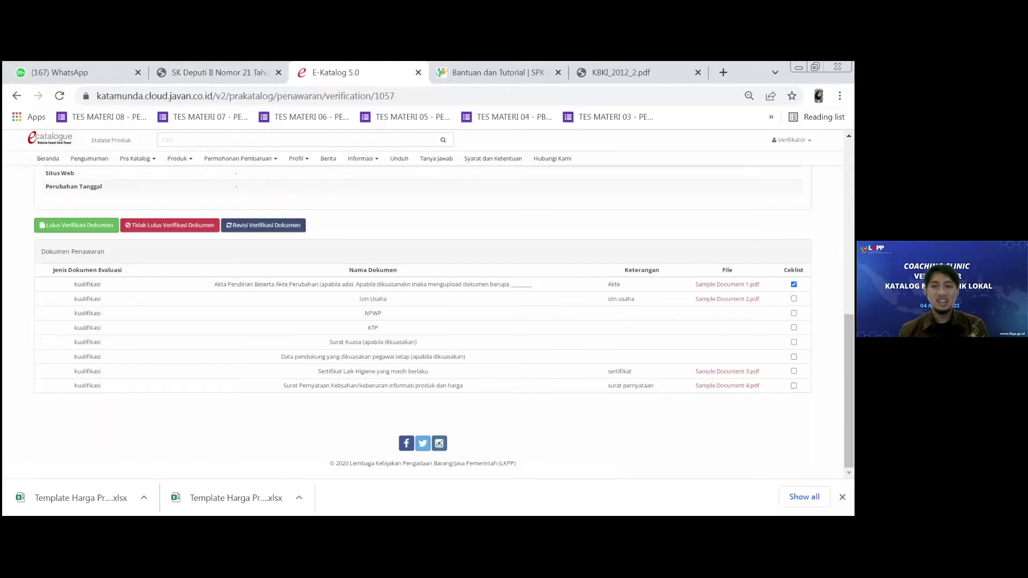
left_click(794, 299)
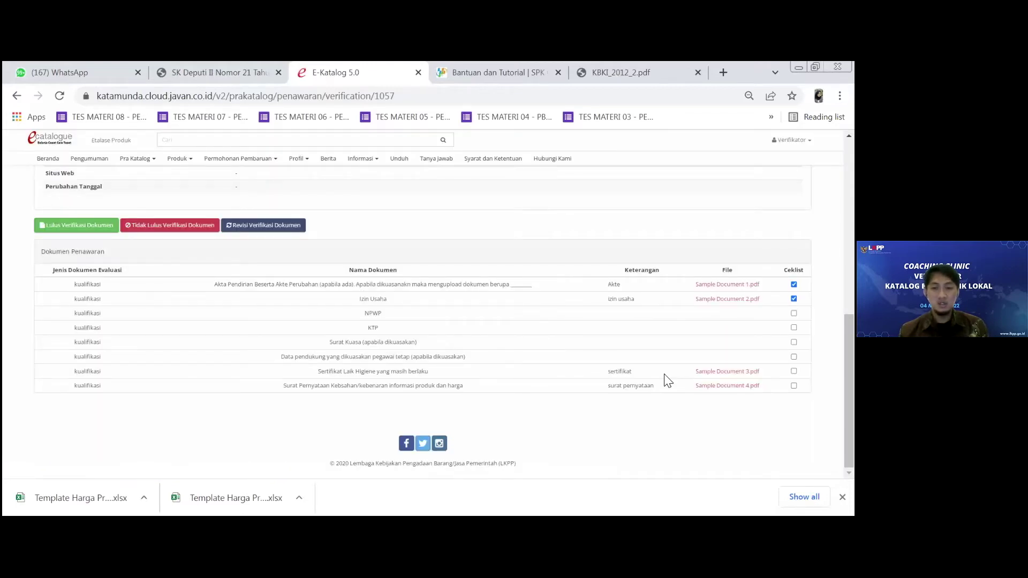
left_click(794, 385)
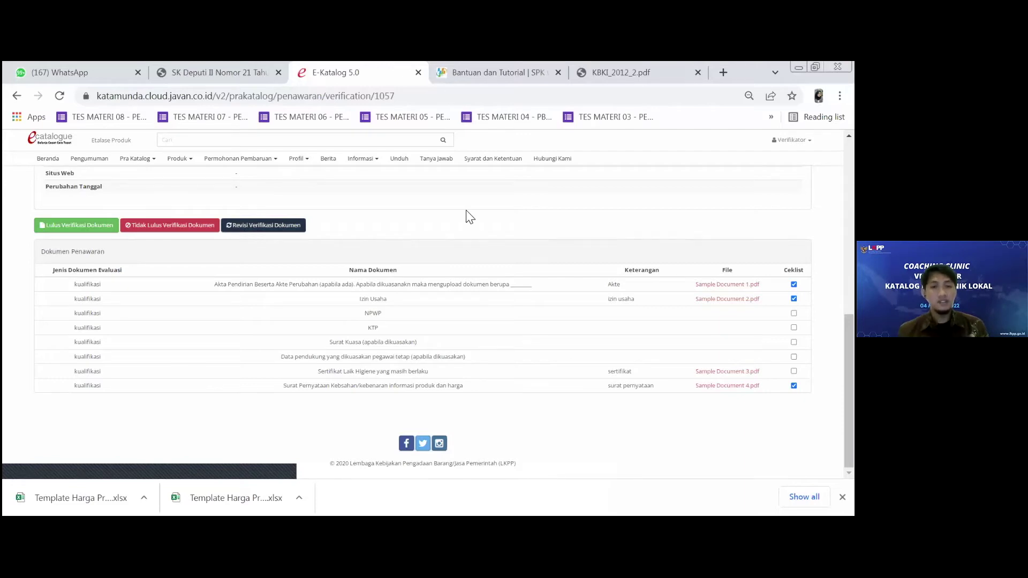
Start a document verification revision and select "Sertifikat Laik Higiene yang masih berlaku" as the document to revise
left_click(272, 225)
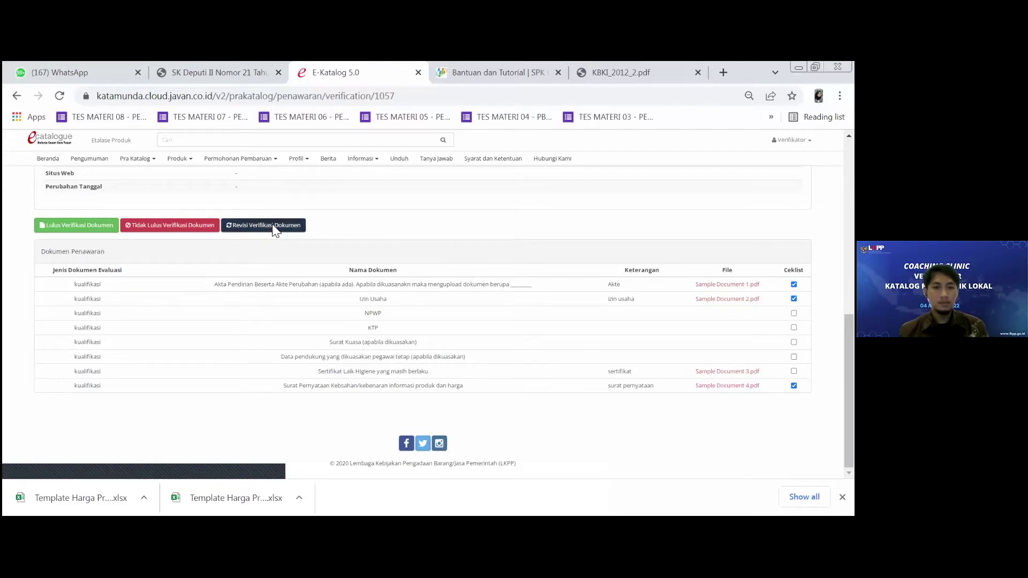
left_click(273, 225)
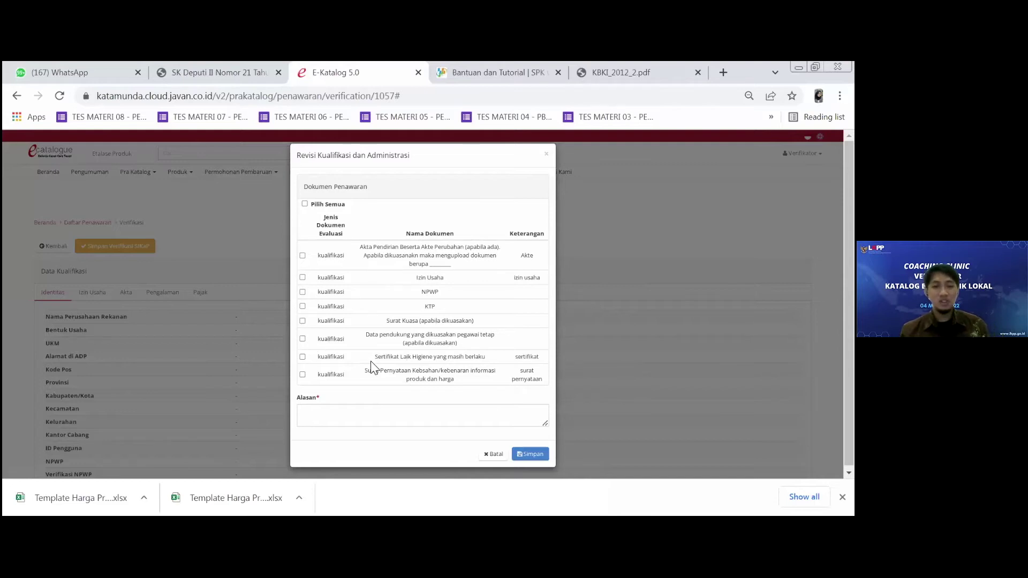
left_click_drag(386, 354, 305, 360)
left_click(304, 358)
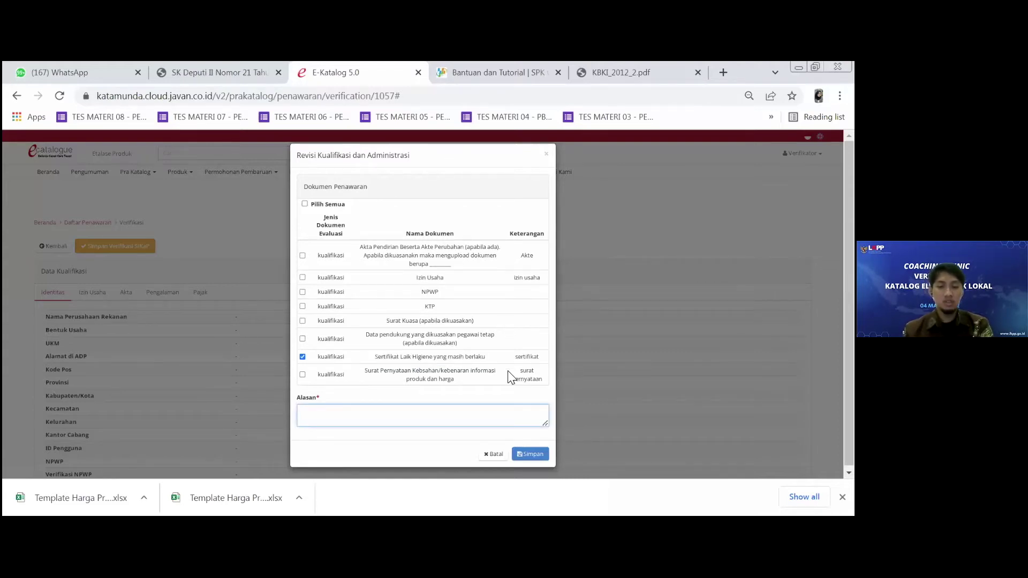
Enter the revision reason "Sertifikat Laik Higiene sudah tidak berlaku, silahkan upload sertifikat yang masih berlaku."
type("Sertifikat")
double_click(402, 359)
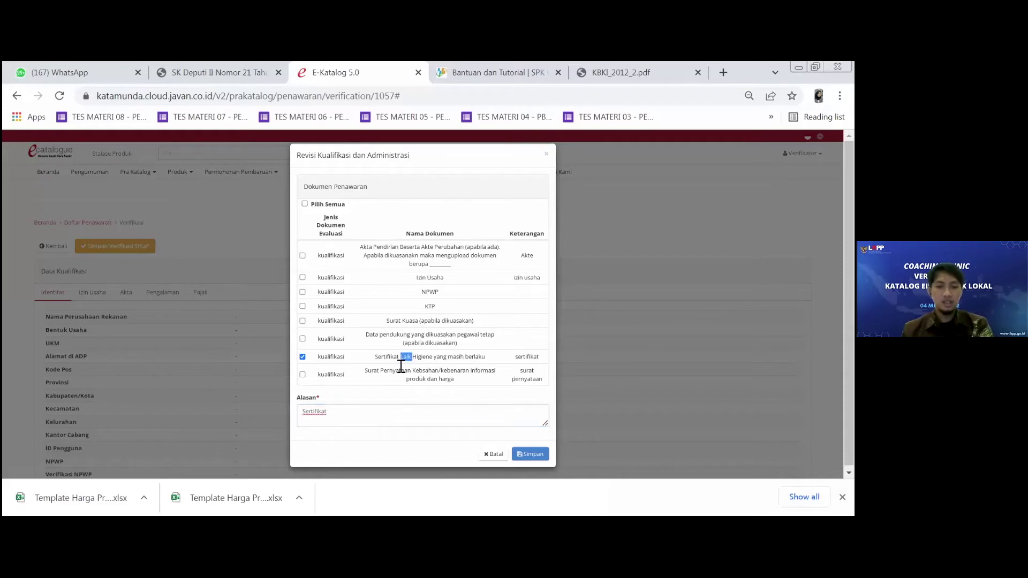
left_click(435, 359, "shift")
key("ctrl+c")
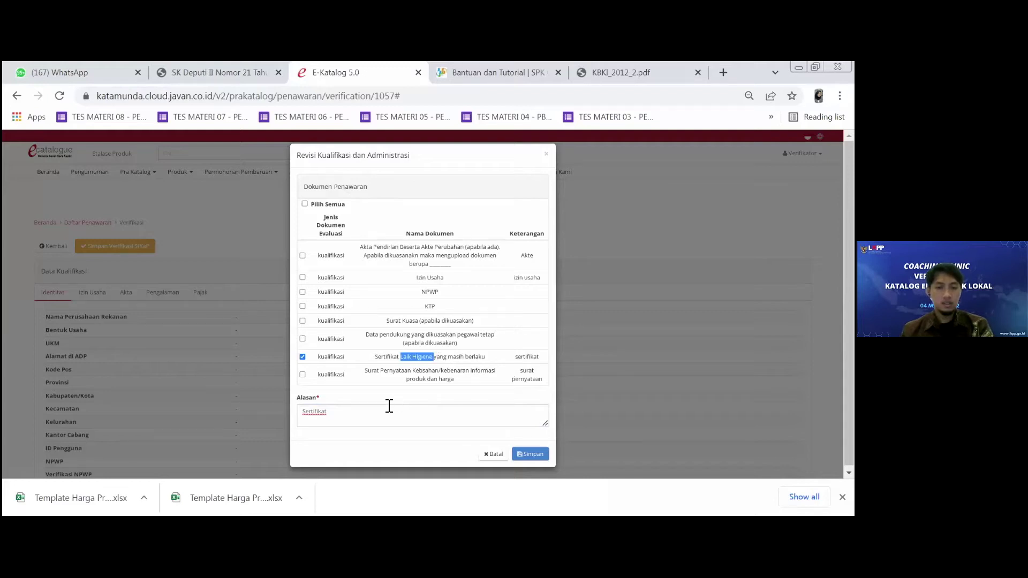
left_click(442, 408)
key("ctrl+v")
type("sudah tidak berlaku")
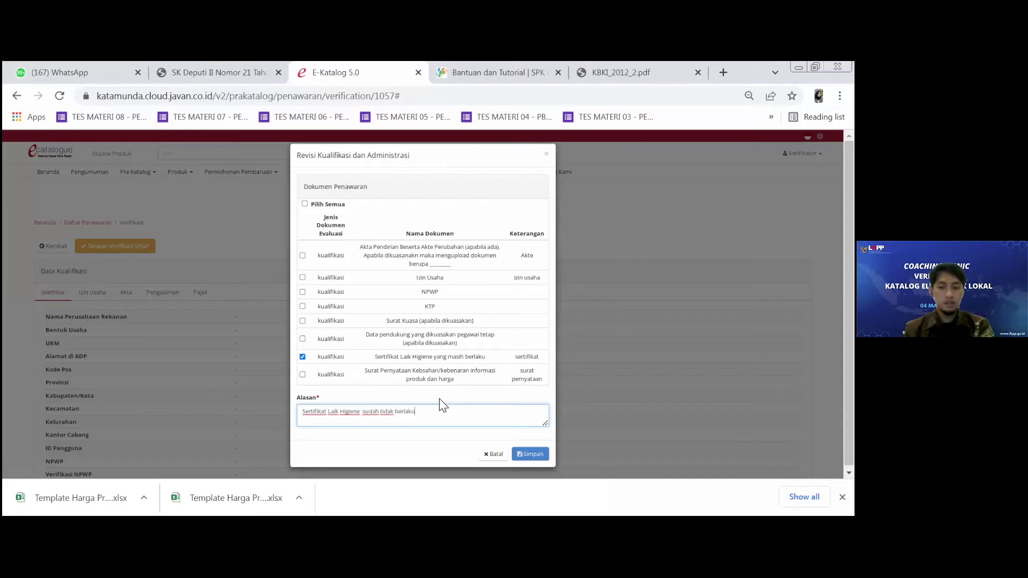
type(".")
type("ti")
type("fikat yang ")
type("masih berlaku")
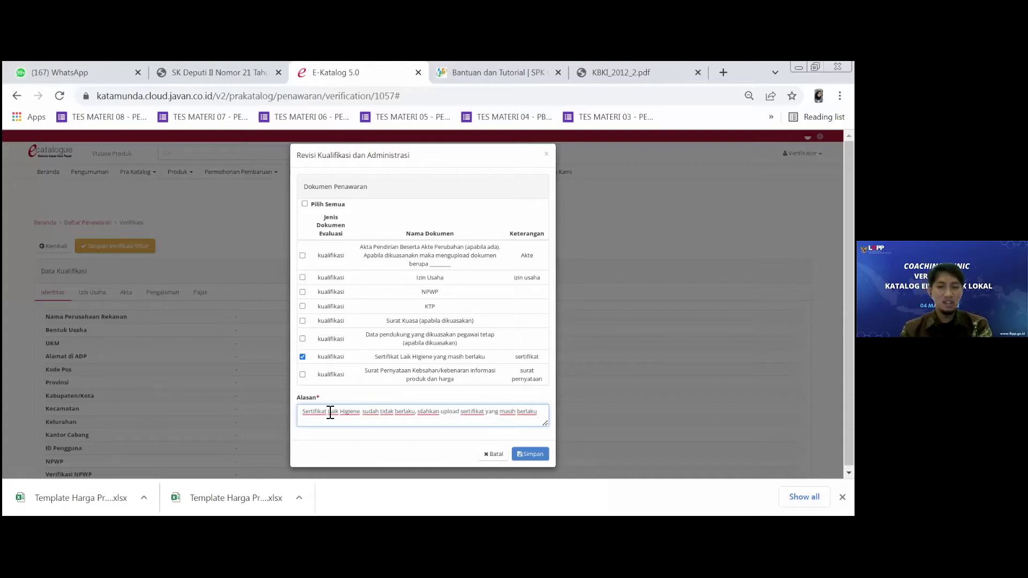
type(".")
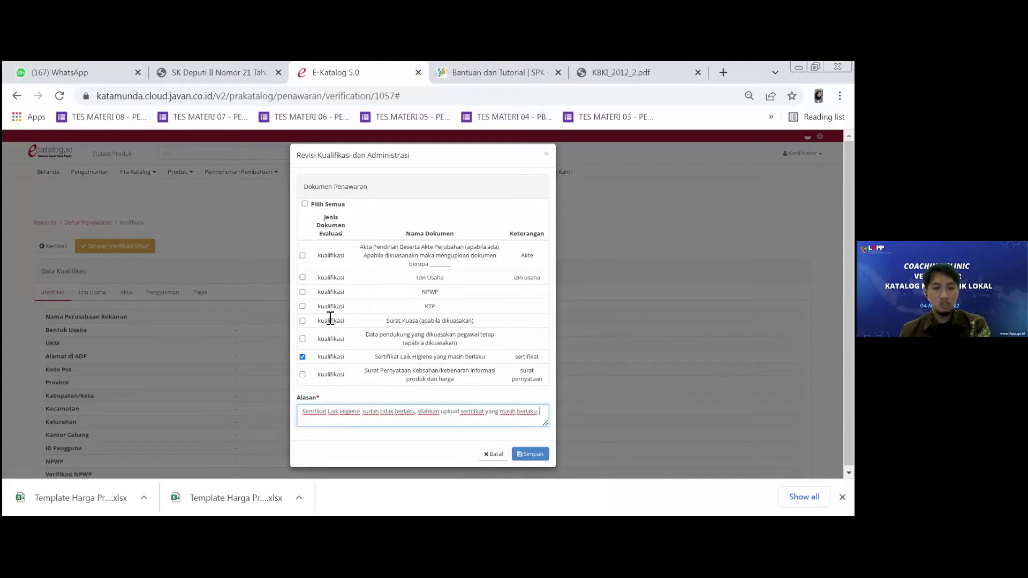
Also select NPWP for revision, enlarge the reason box and add "Mohon menginput NPWP" to the reason
left_click(302, 294)
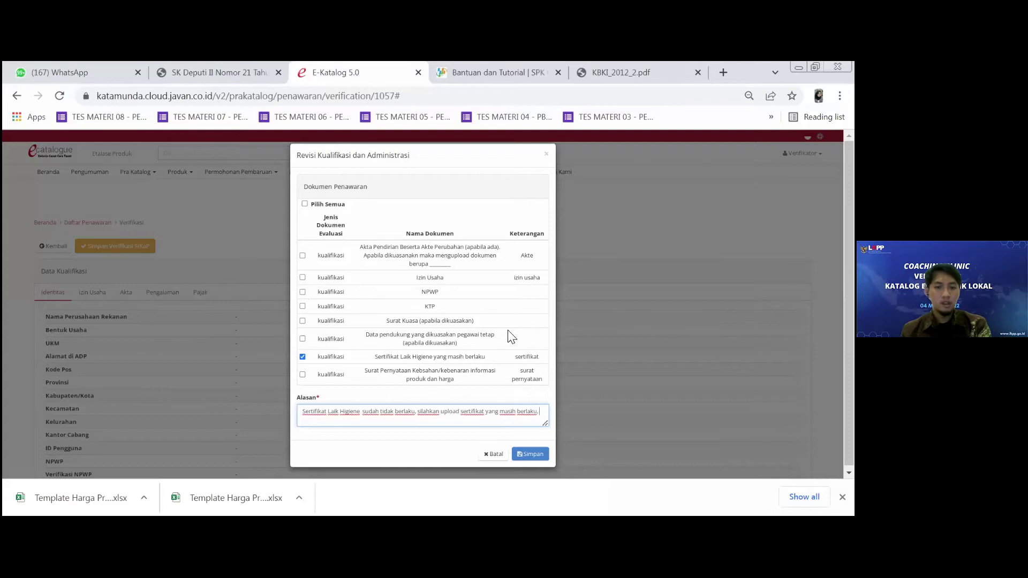
left_click(546, 425)
left_click_drag(548, 427, 546, 447)
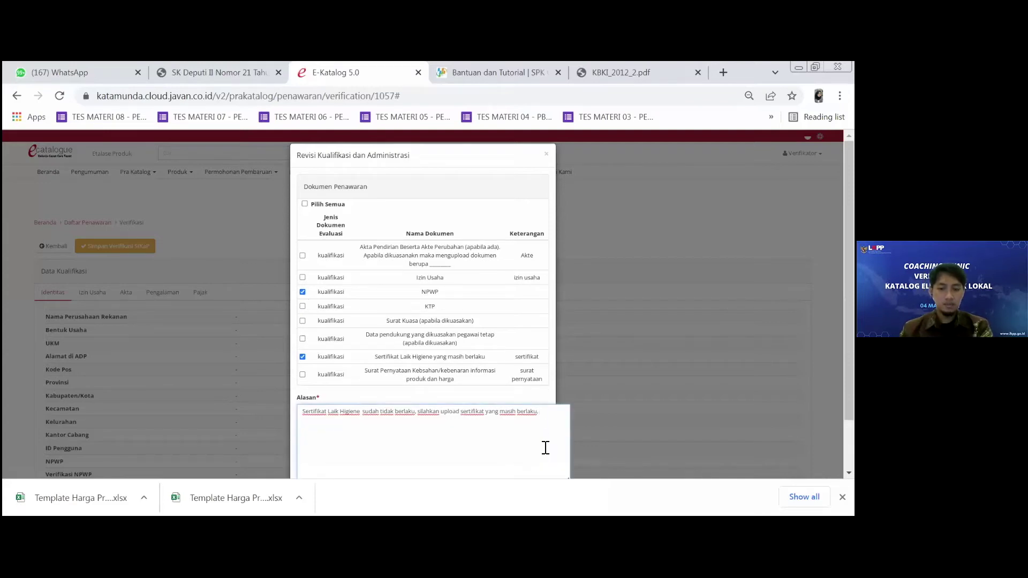
type("Mohon menginp")
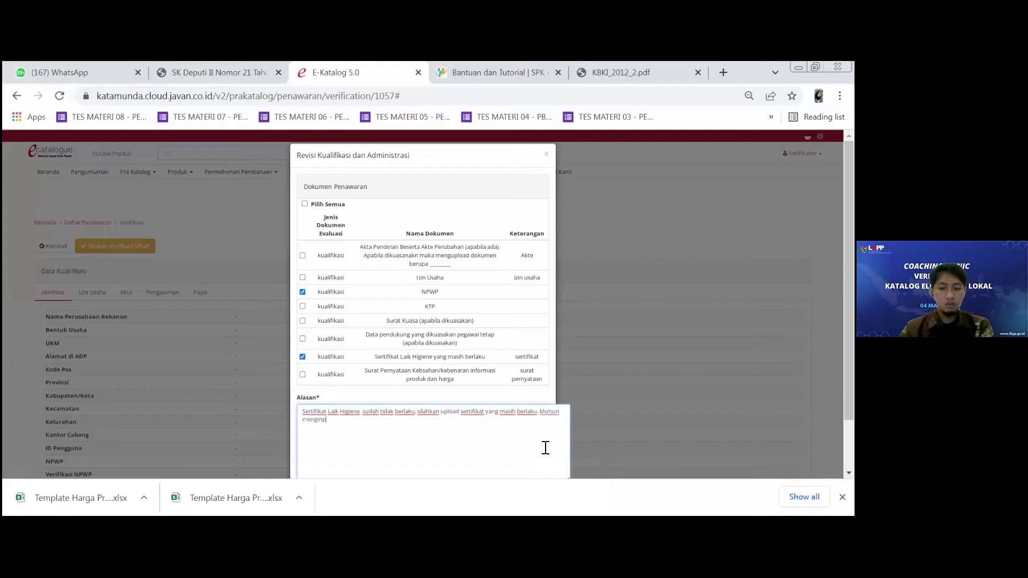
type("ut NPWP,")
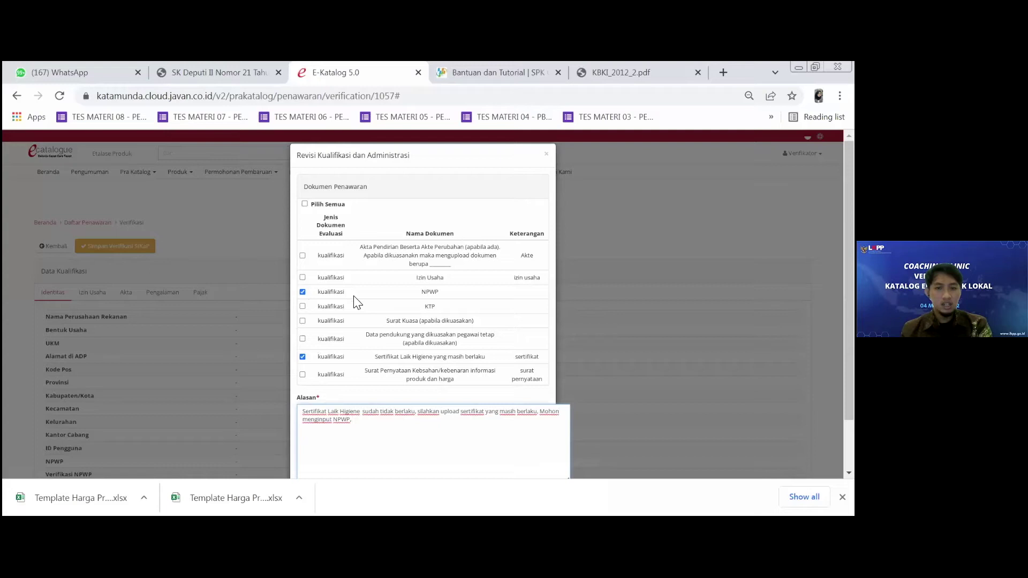
Also select the Akta Pendirian document for revision and add "Akte tidak terbaca" to the revision reason
left_click(303, 256)
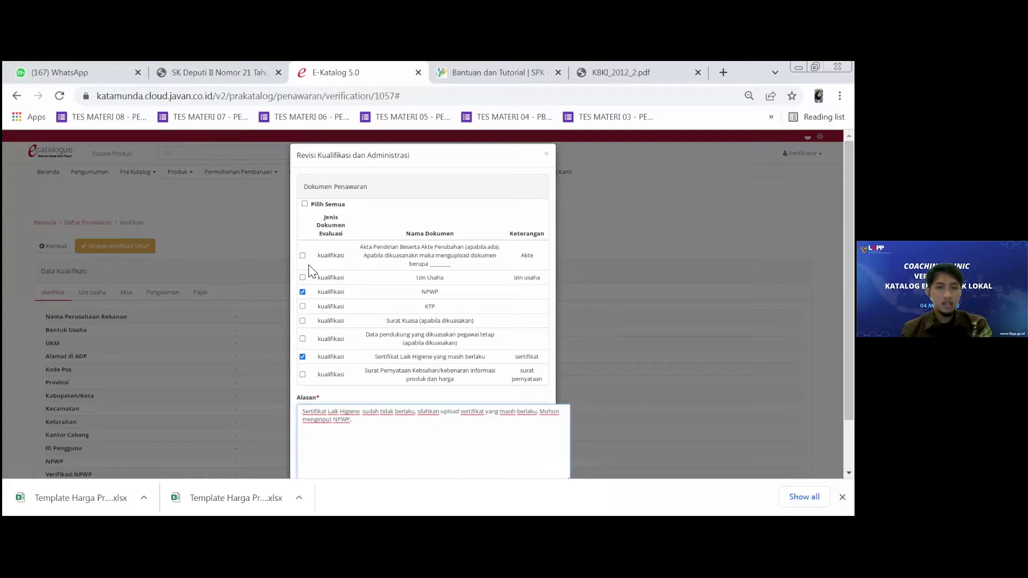
left_click(379, 420)
type("Akte tida")
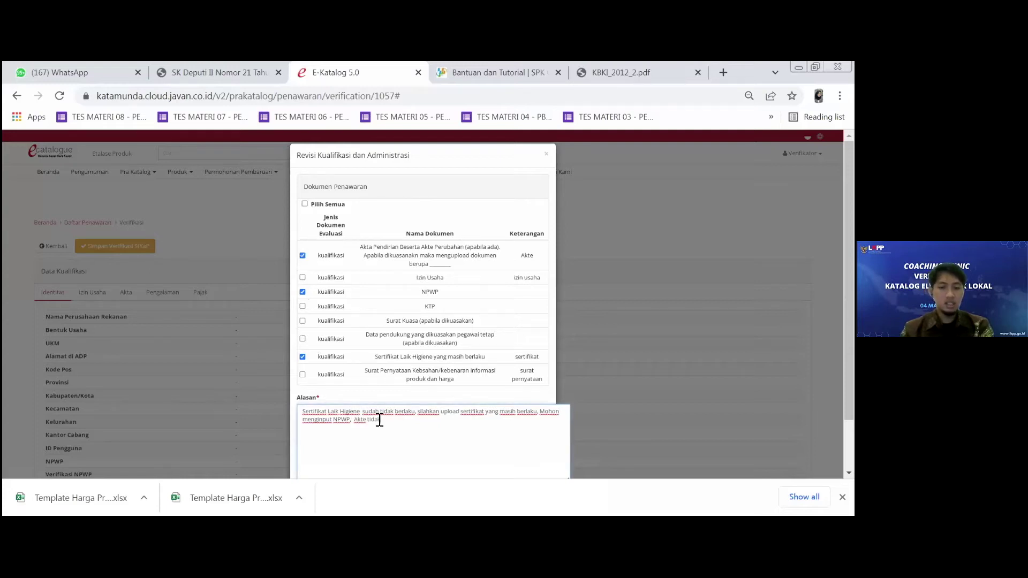
type("k terbaca")
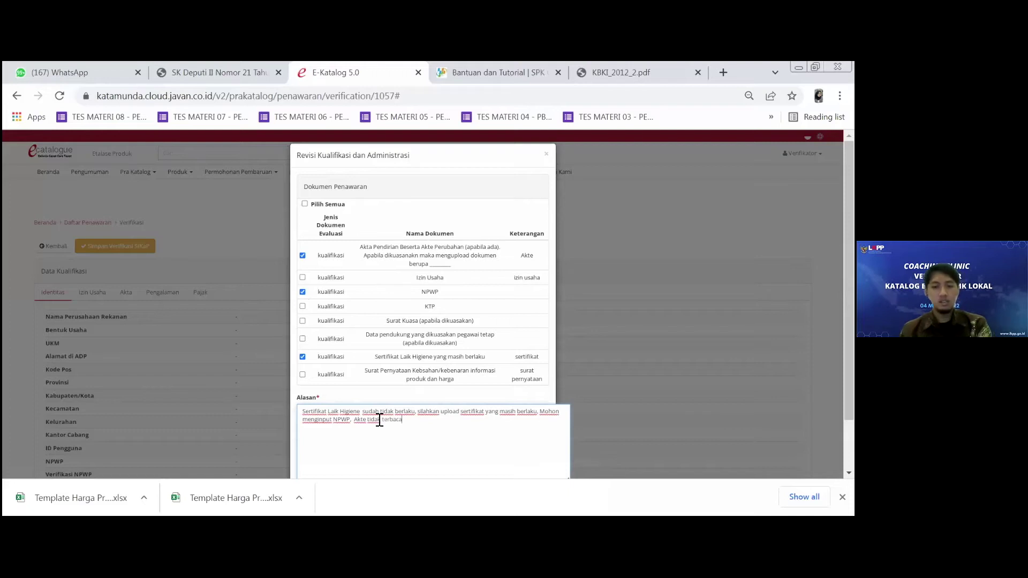
Shrink the reason box to fit the dialog and save the document revision request
scroll(420, 335, "down", 2)
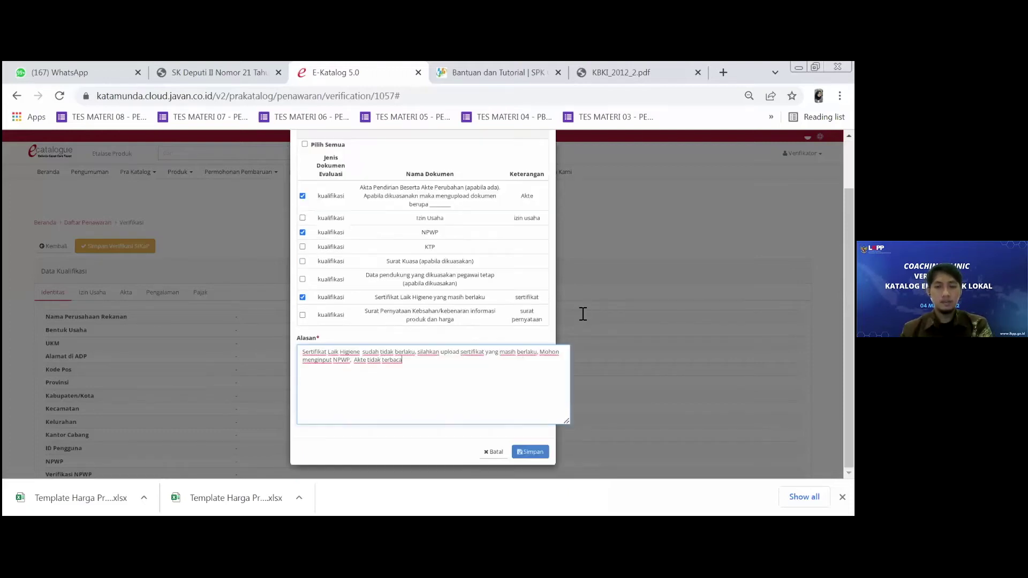
left_click_drag(568, 415, 549, 423)
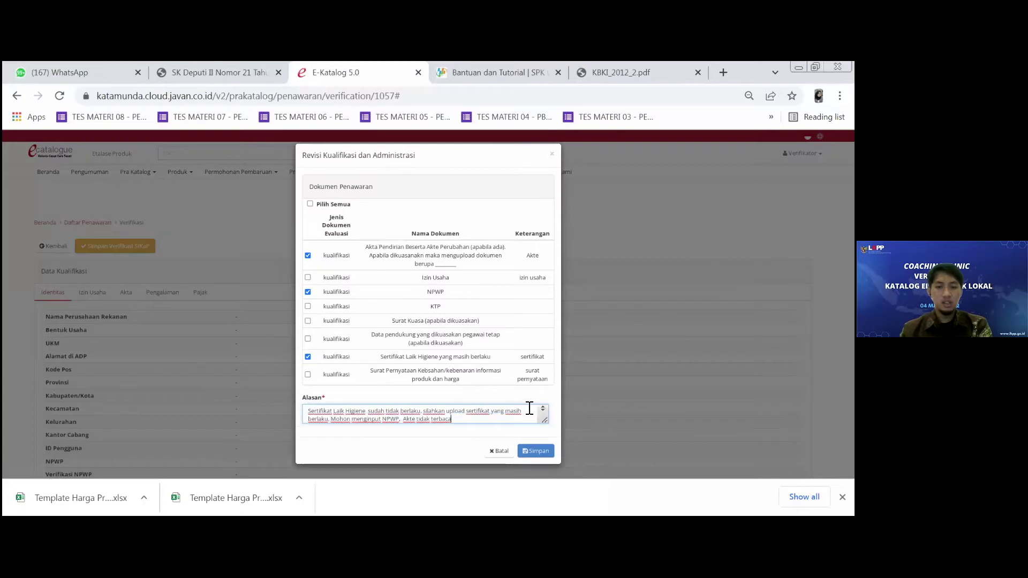
left_click(546, 451)
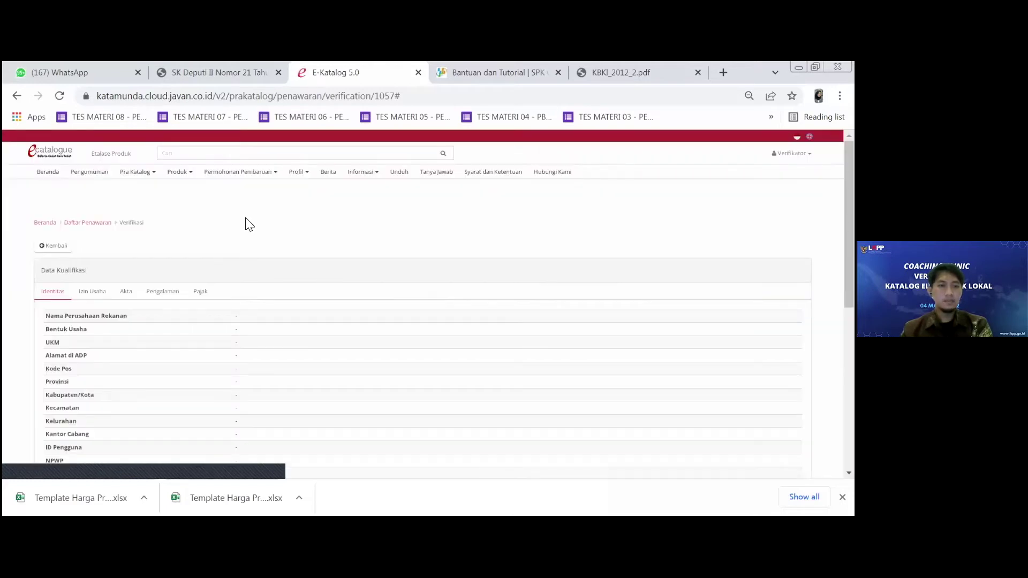
Return to the offer list and check the status of the "Pencantuman Makan Minum Provinsi Jawa Barat" offer
left_click(64, 247)
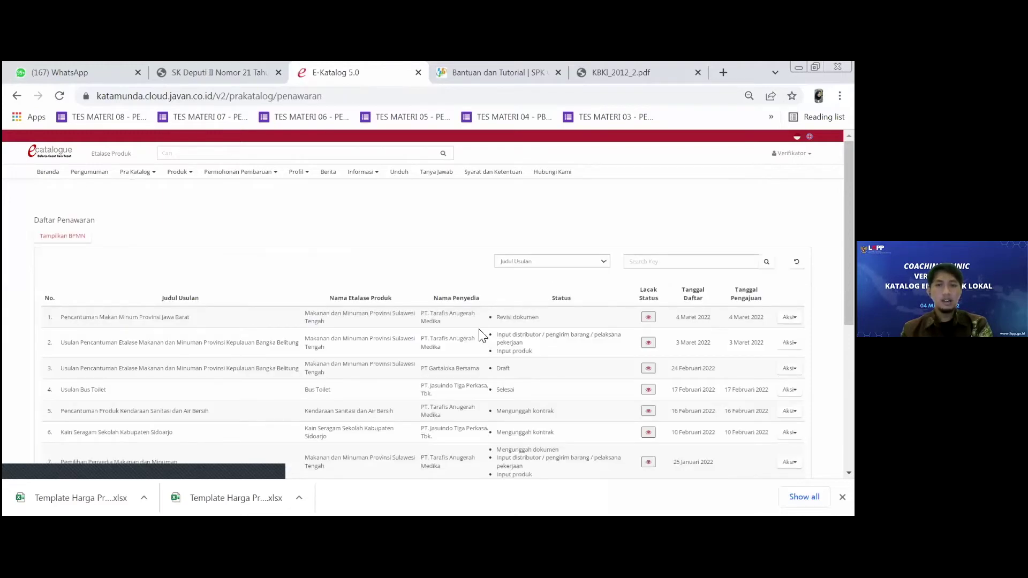
double_click(505, 317)
left_click_drag(498, 317, 534, 318)
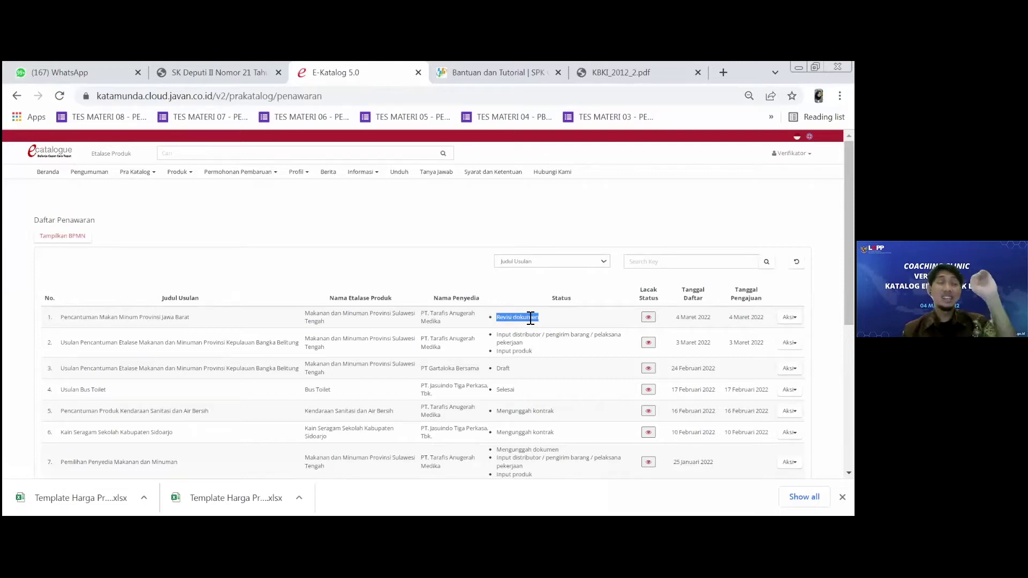
left_click(500, 211)
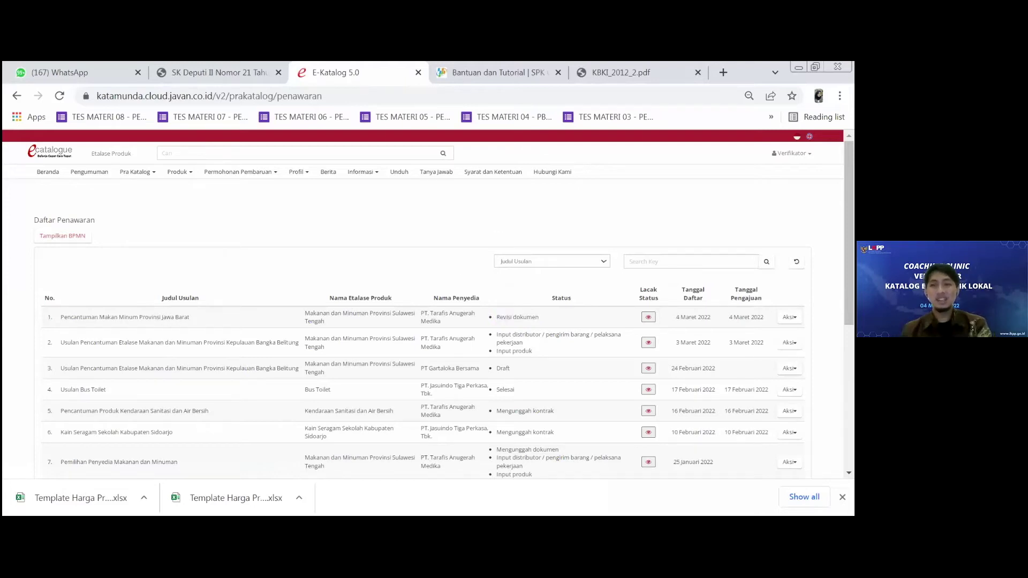
Log out of the verifier account and log in as the provider with its username and account password
mouse_move(792, 154)
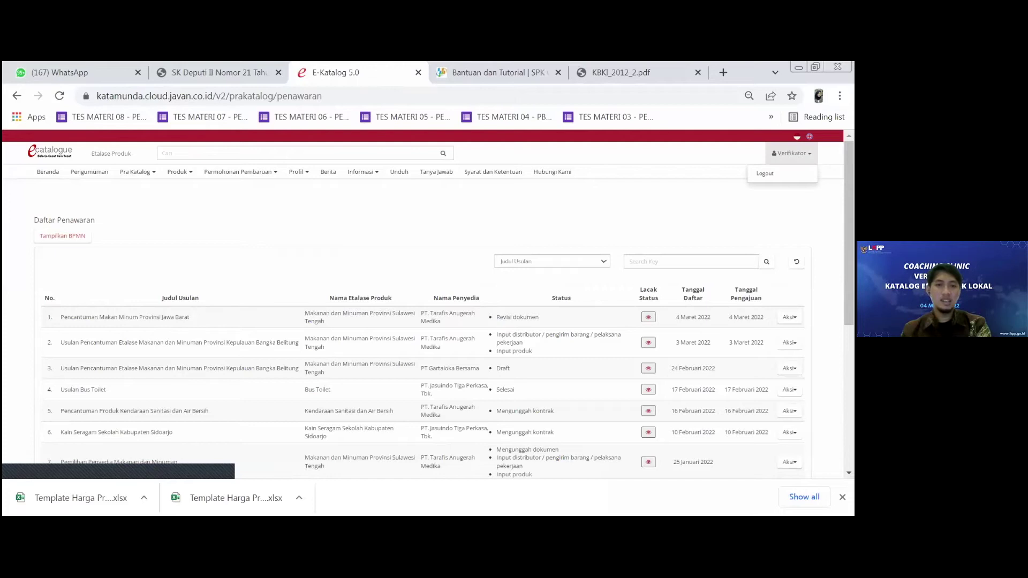
left_click(765, 174)
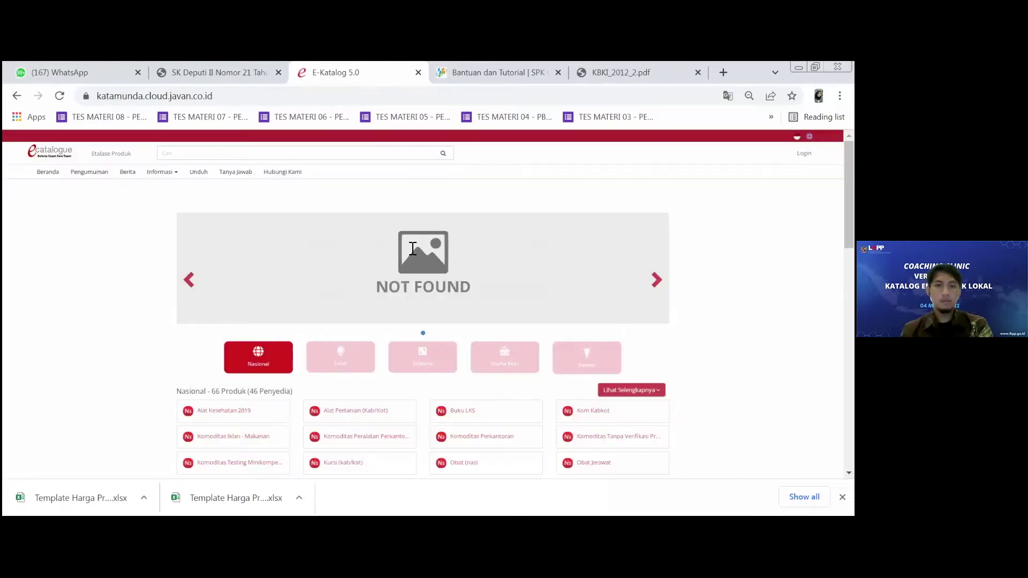
left_click(400, 250)
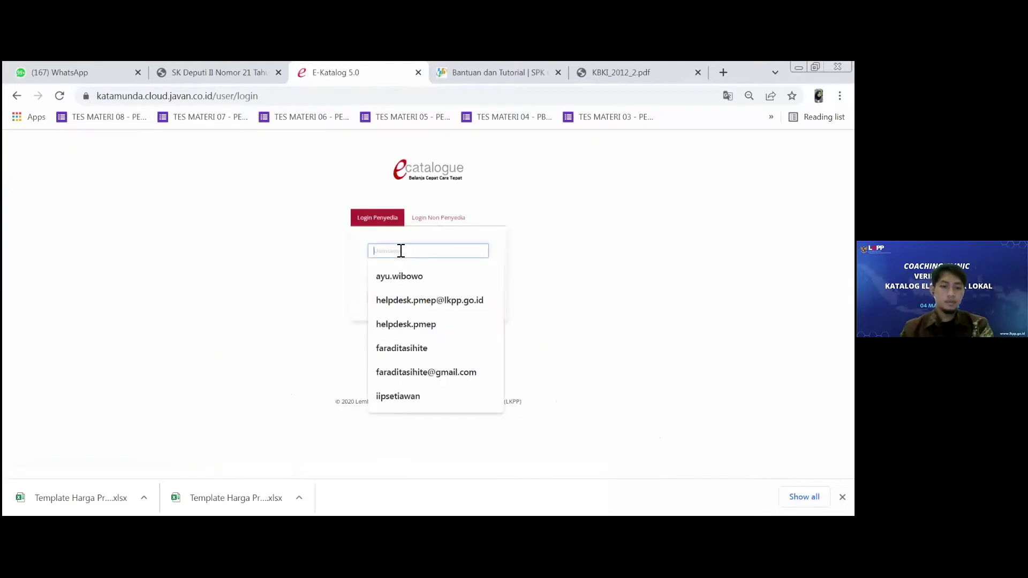
type("tarafis")
left_click(394, 274)
type("••••••")
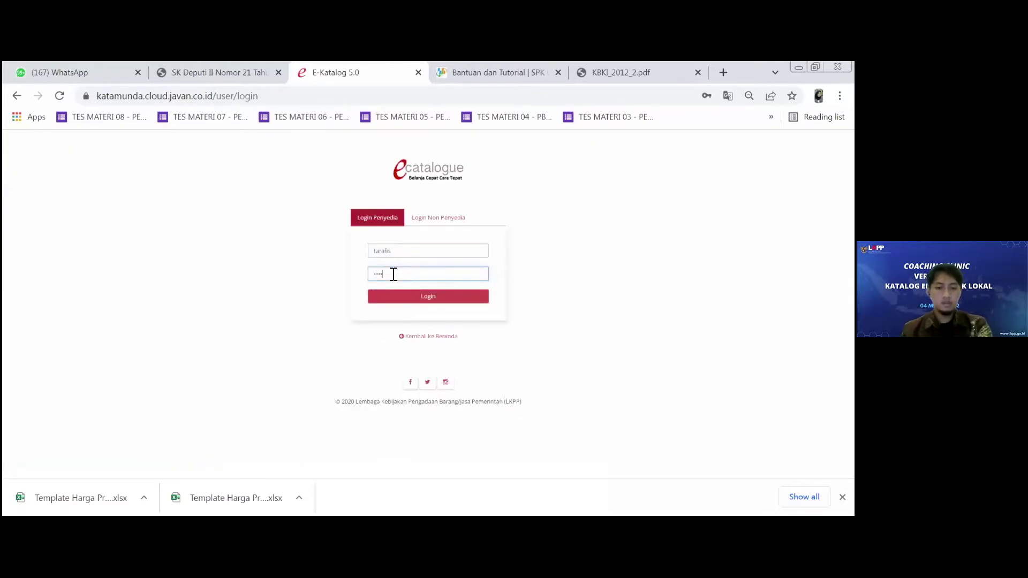
key("Return")
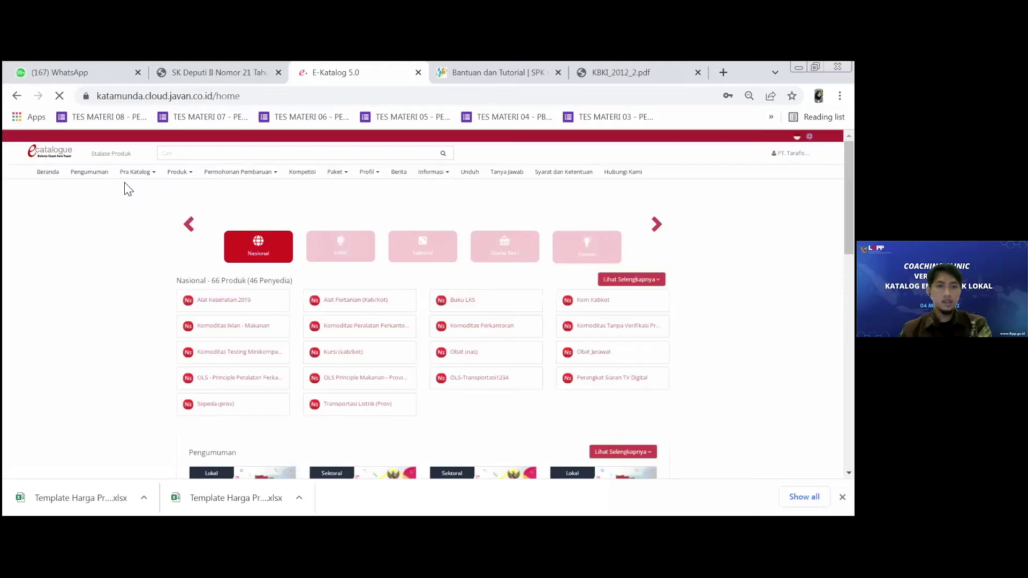
Go to the provider's offer list and open Revisi Dokumen Penawaran for "Pencantuman Makan Minum Provinsi Jawa Barat"
left_click(140, 177)
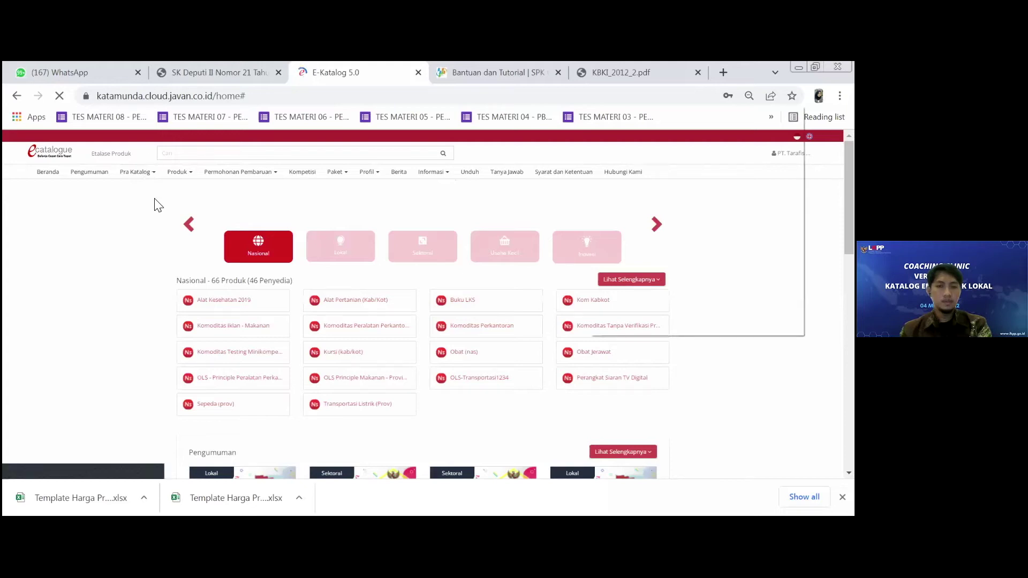
key("Escape")
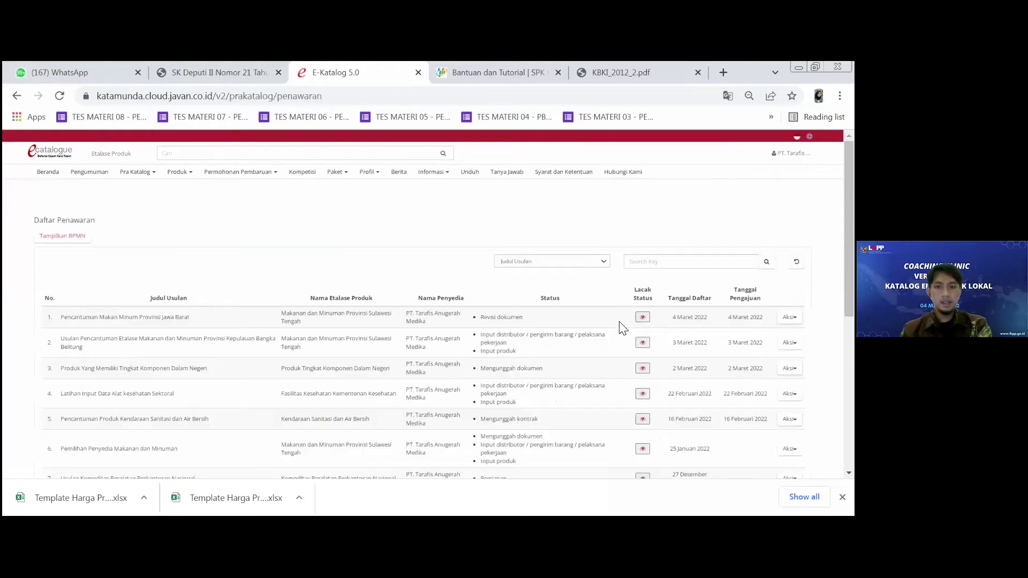
left_click(790, 317)
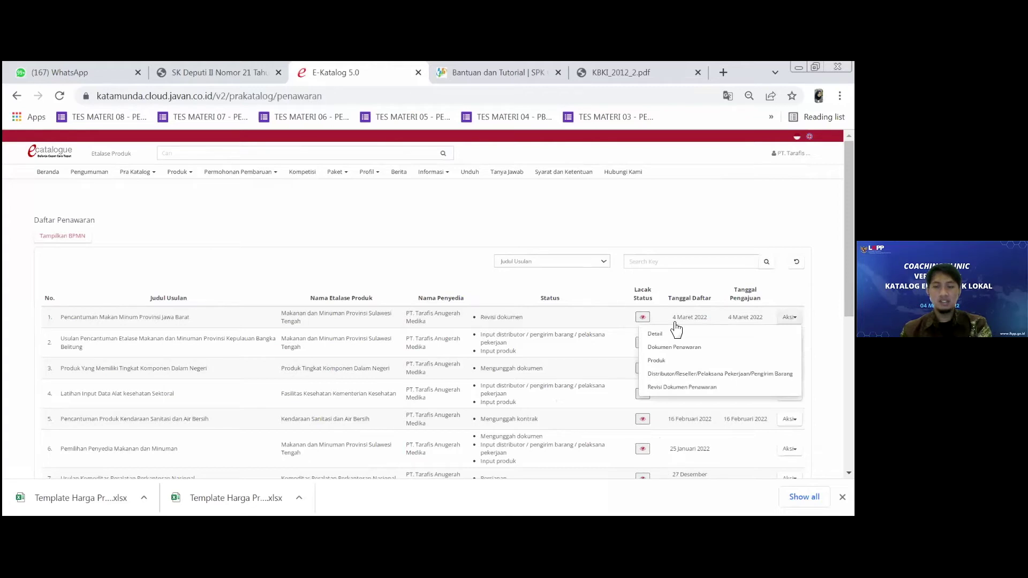
scroll(675, 327, "down", 2)
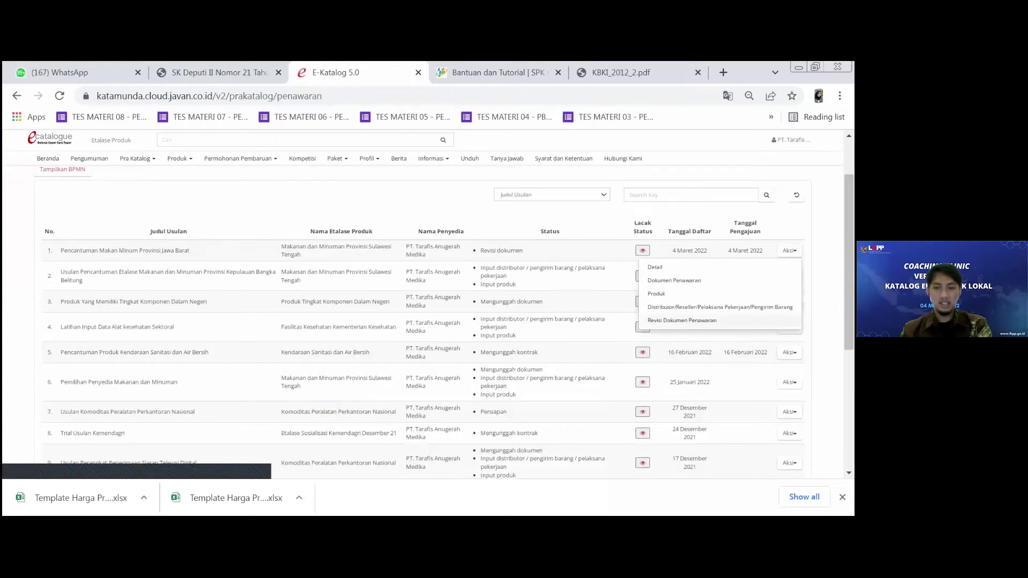
left_click(680, 321)
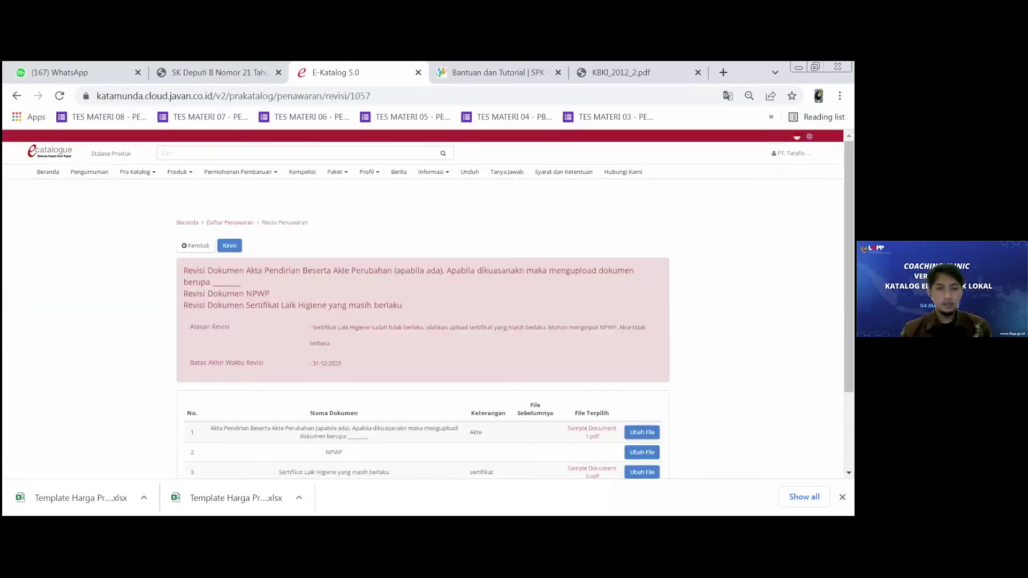
Examine which documents the revision notice asks the provider to revise
scroll(620, 255, "down", 2)
scroll(391, 290, "up", 2)
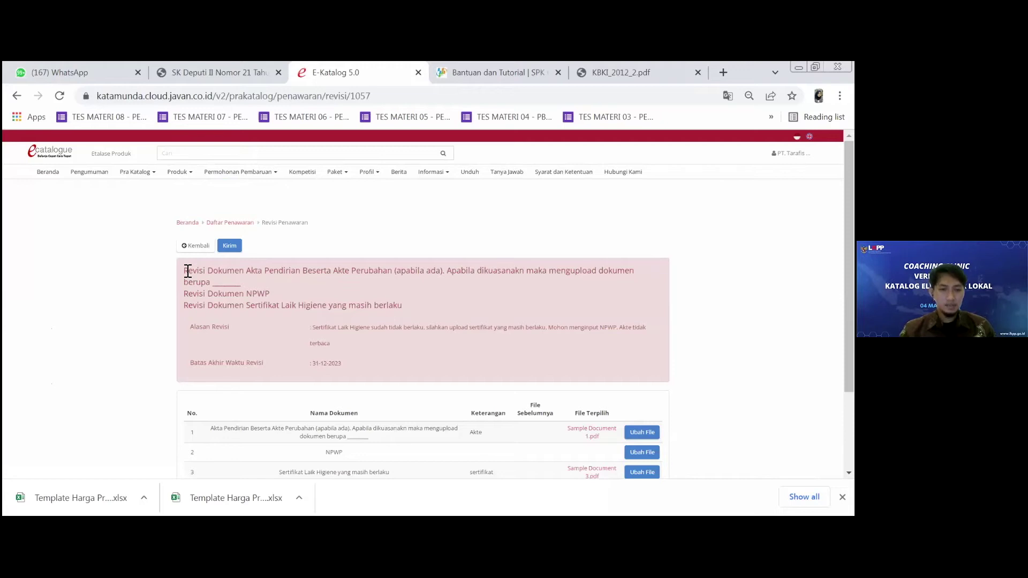
left_click_drag(188, 271, 256, 279)
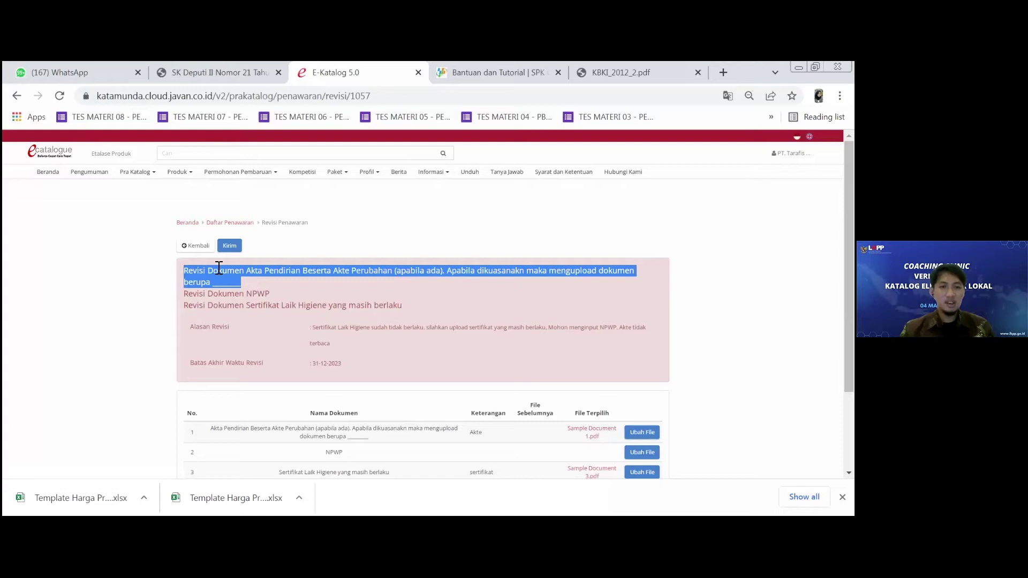
left_click(209, 269)
left_click_drag(210, 269, 277, 280)
triple_click(258, 286)
left_click(271, 306)
triple_click(274, 310)
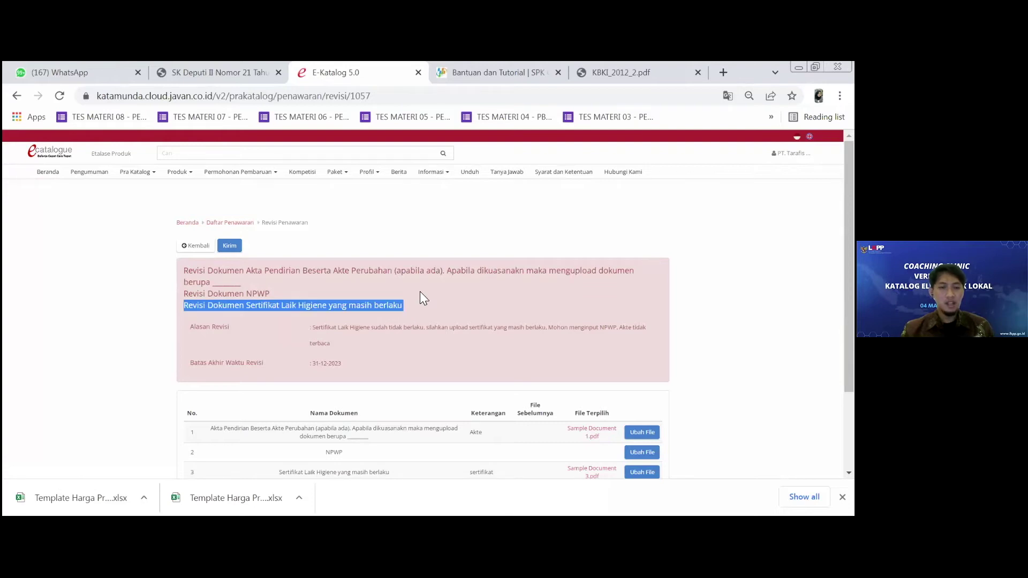
Read the revision reason and deadline in the notice, along with the list of documents awaiting replacement
scroll(420, 292, "down", 1)
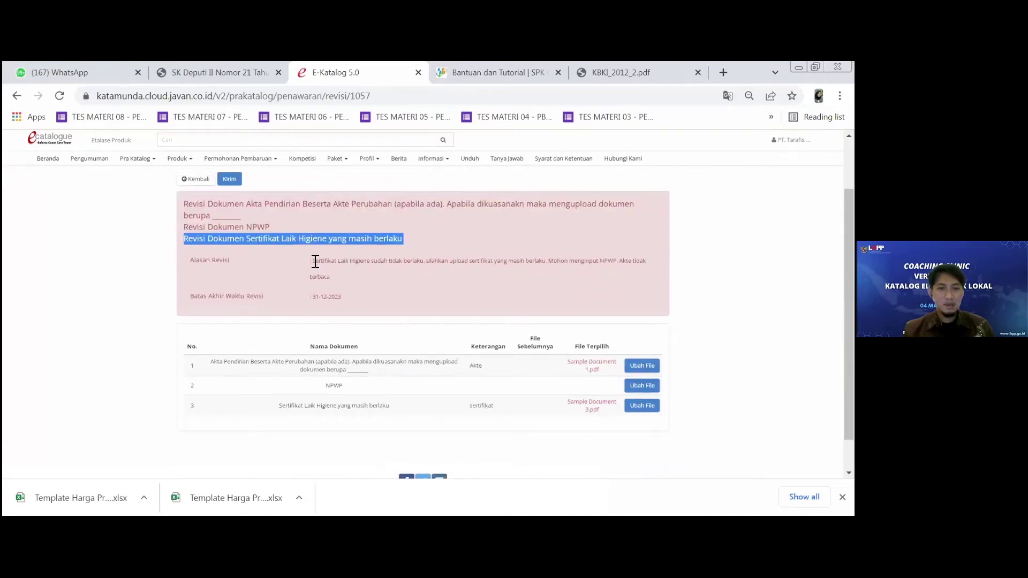
left_click(355, 271)
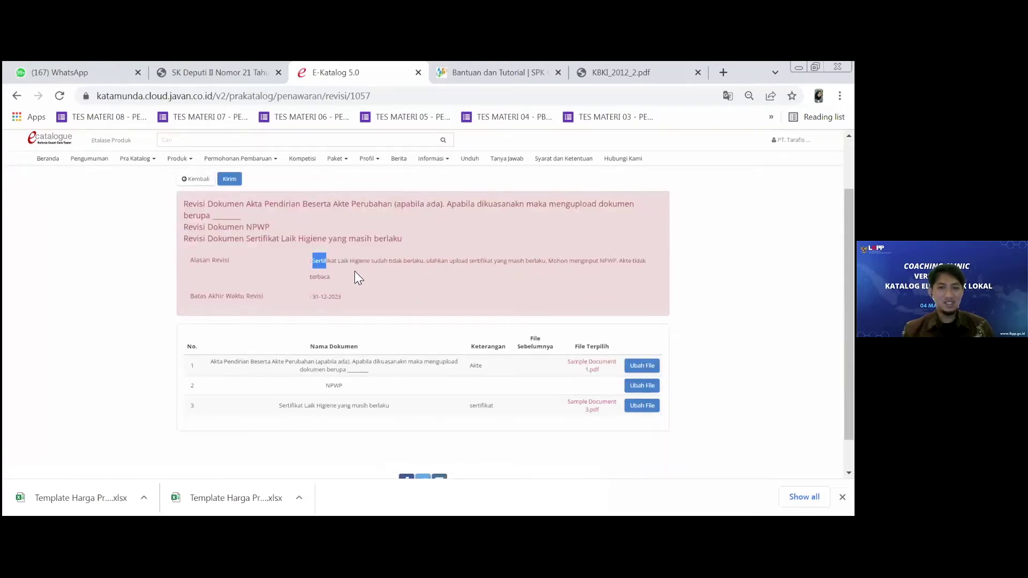
triple_click(355, 271)
left_click(355, 271)
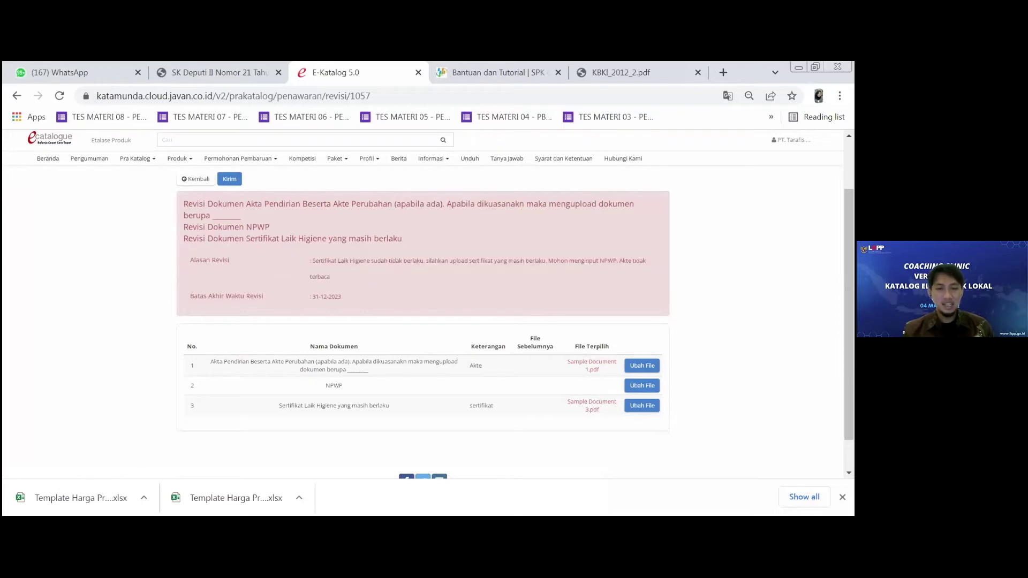
scroll(423, 300, "down", 1)
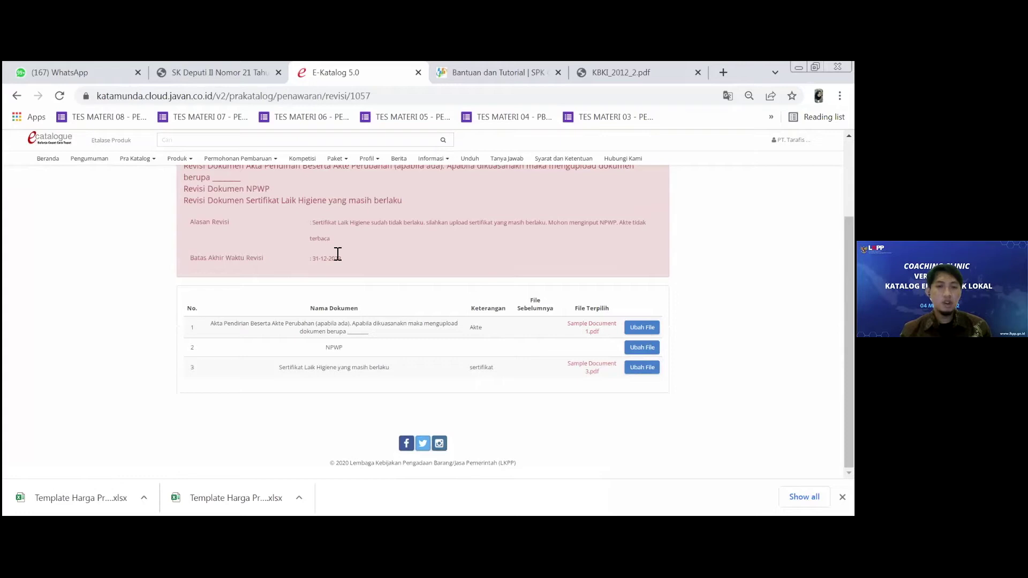
triple_click(331, 225)
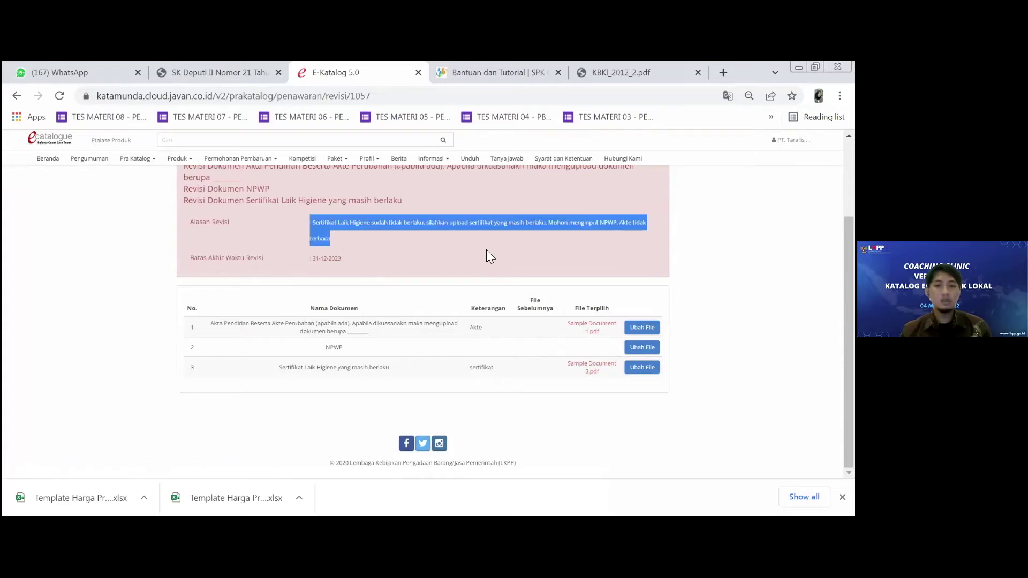
left_click(487, 250)
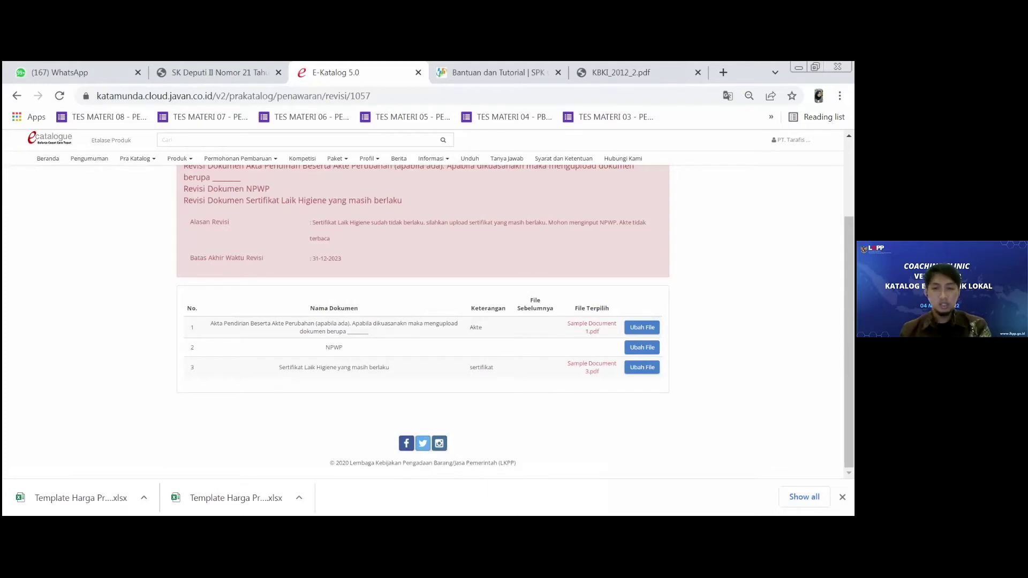
Replace the Akta Pendirian file with "Sample Document 1.pdf" from Sample Documents, described as "perbaikan akte", and save it
left_click(647, 327)
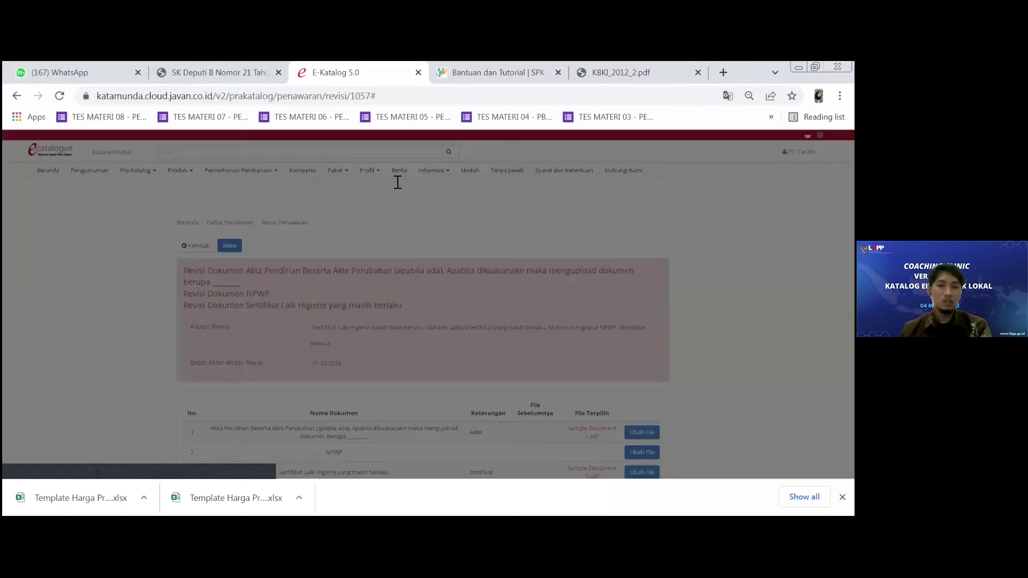
left_click(396, 182)
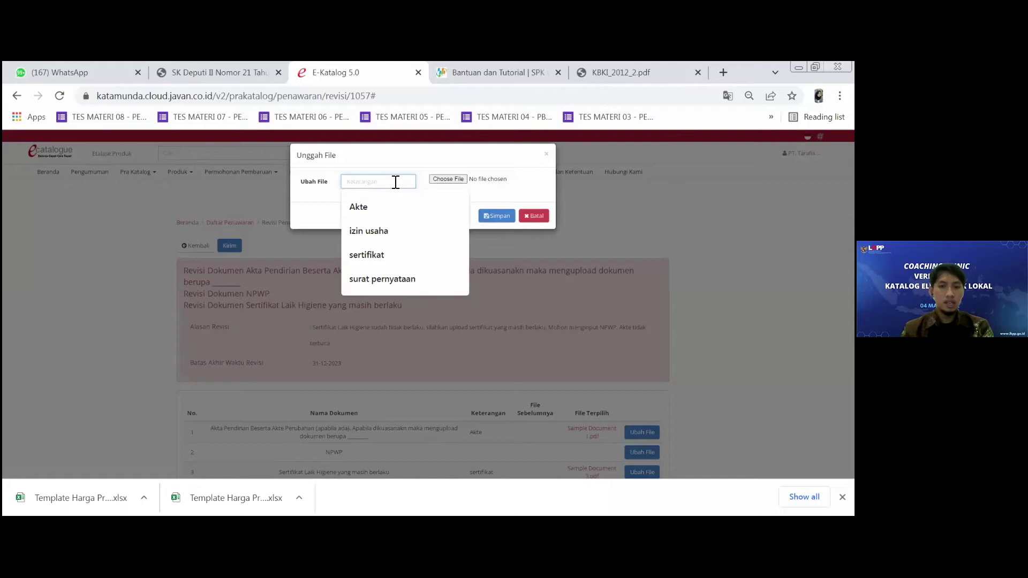
type("perbaikan akte")
left_click(430, 179)
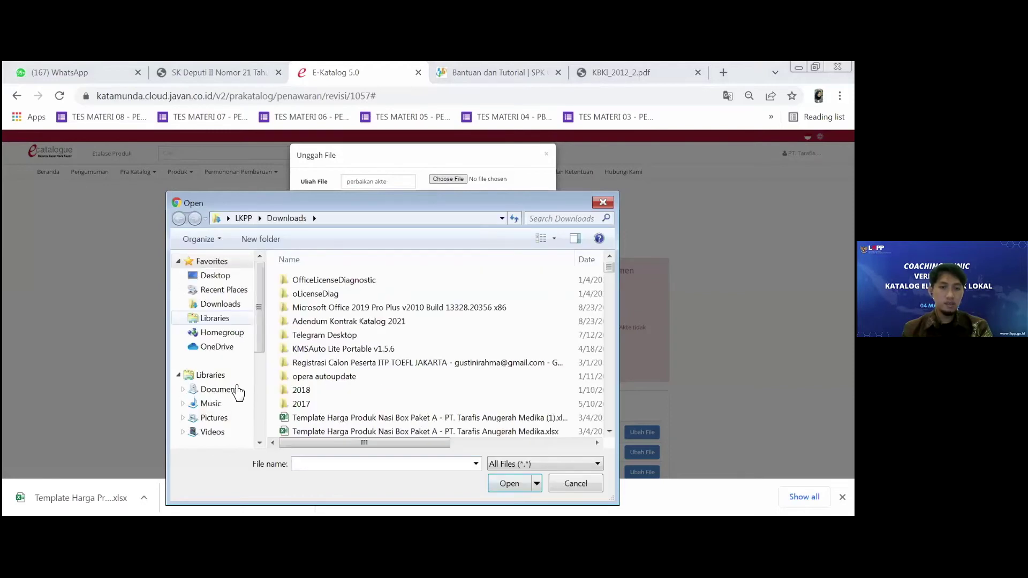
double_click(343, 317)
left_click(343, 317)
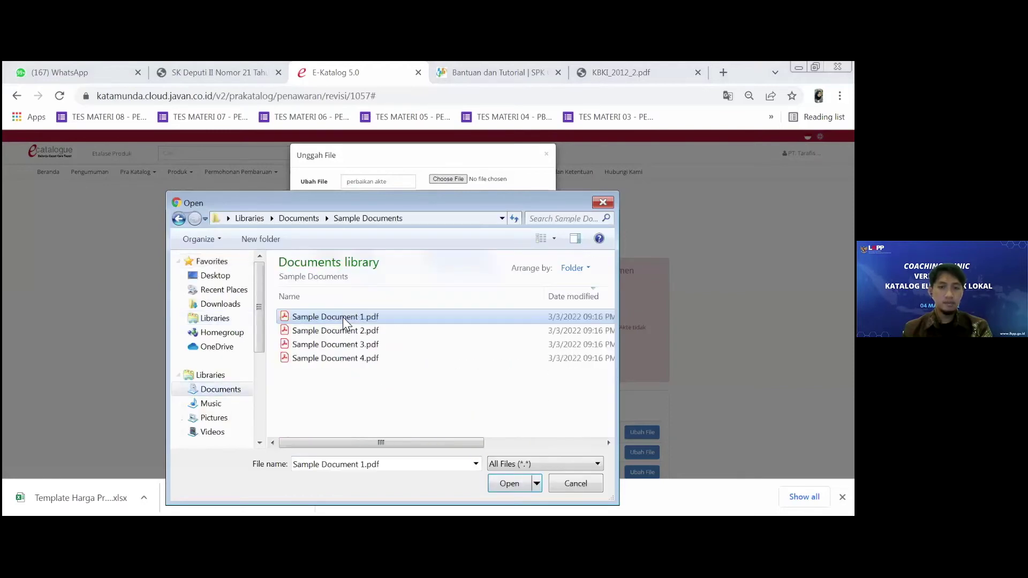
left_click(499, 216)
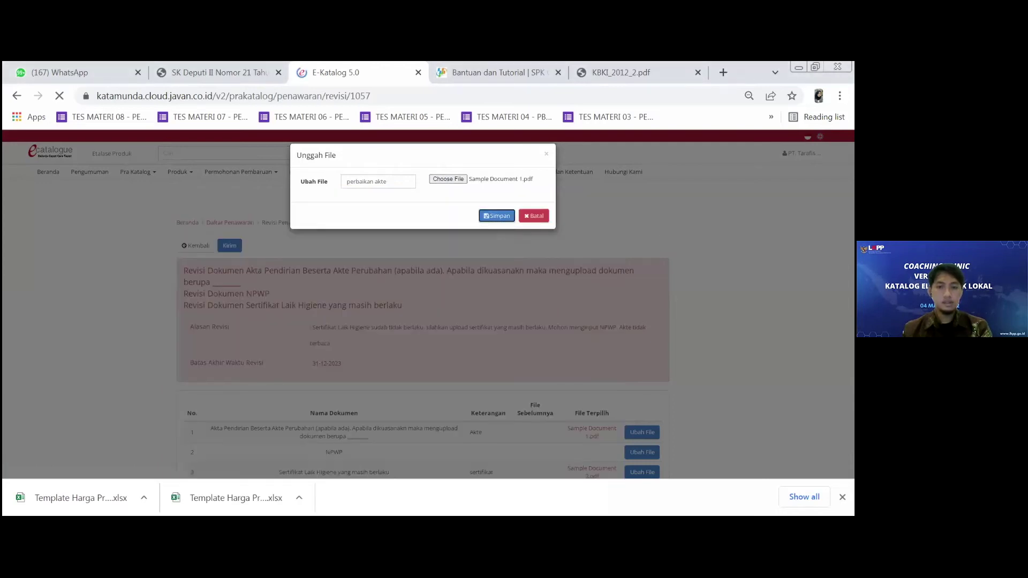
Upload "Sample Document 2.pdf" as the NPWP document with the description "npwp" and save it
scroll(553, 289, "down", 2)
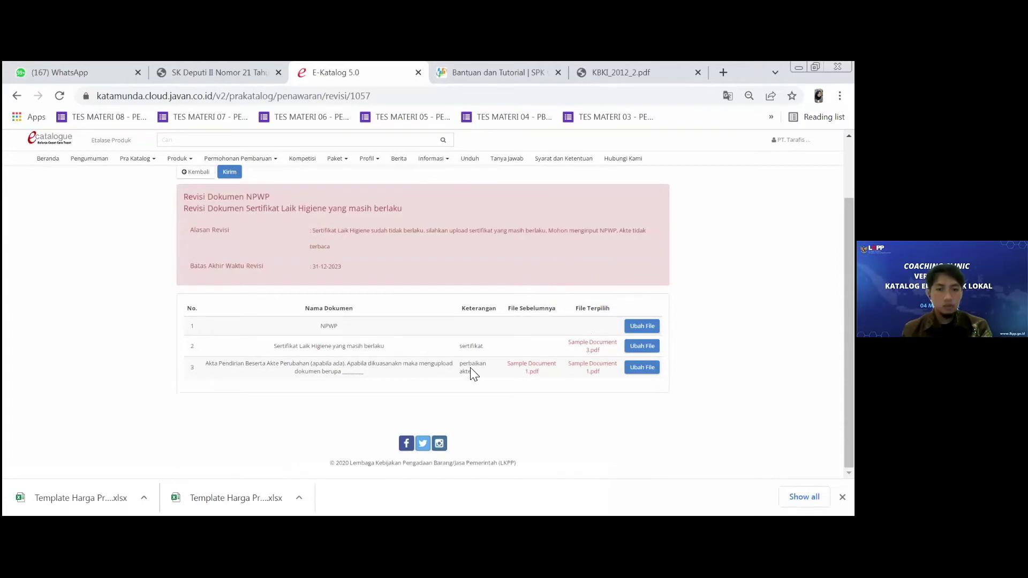
left_click(390, 188)
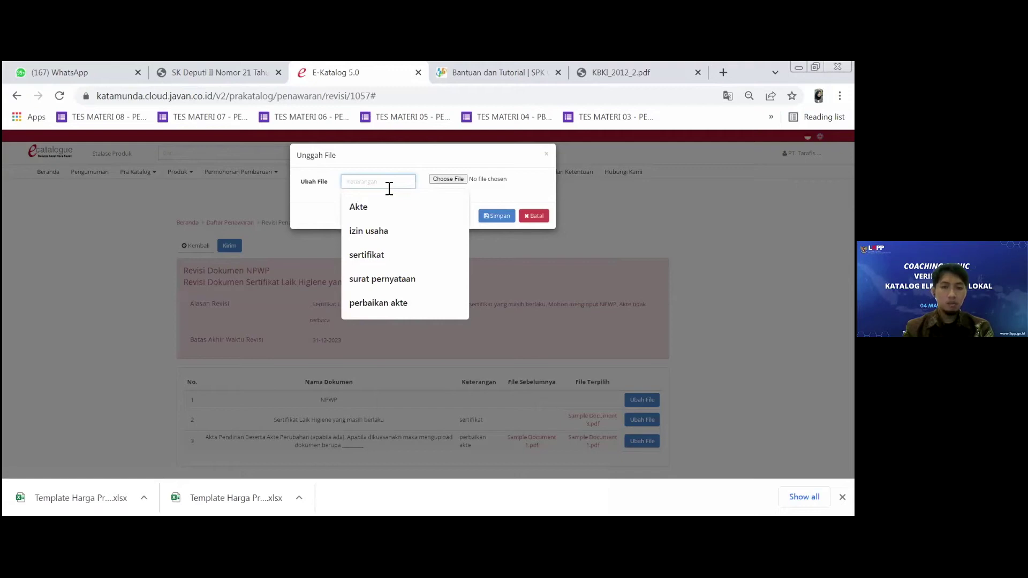
type("npwp")
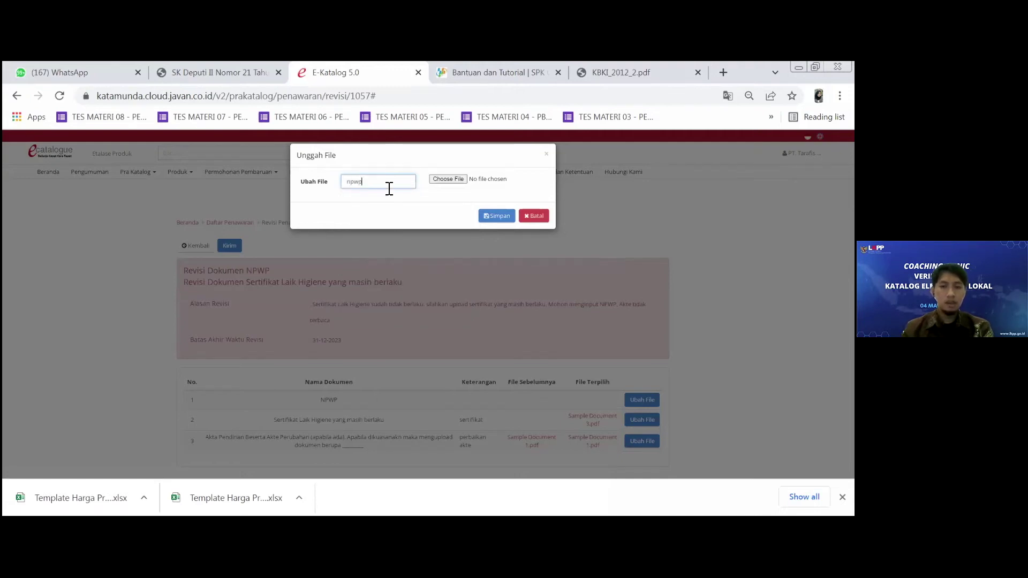
left_click(453, 177)
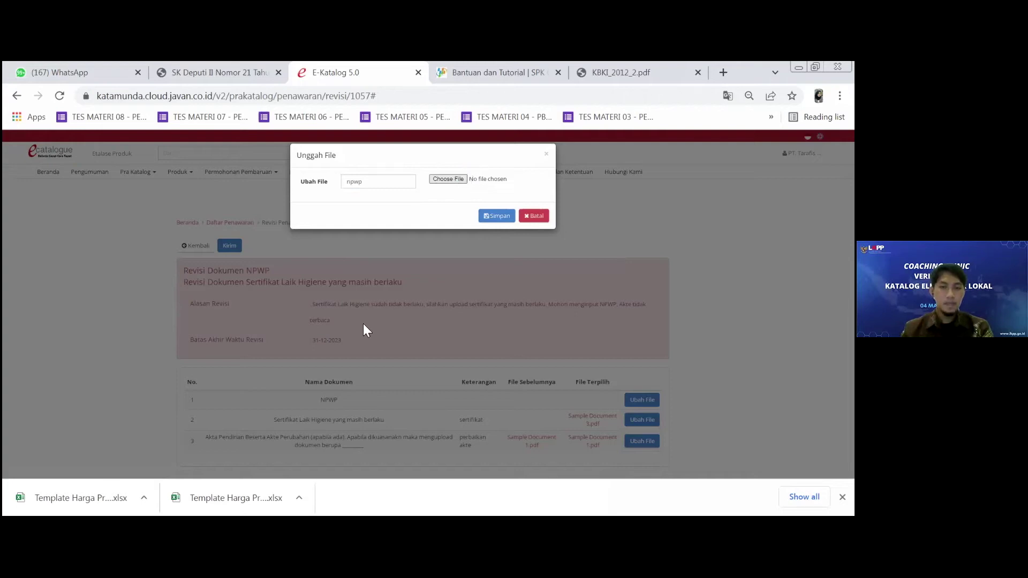
left_click(497, 216)
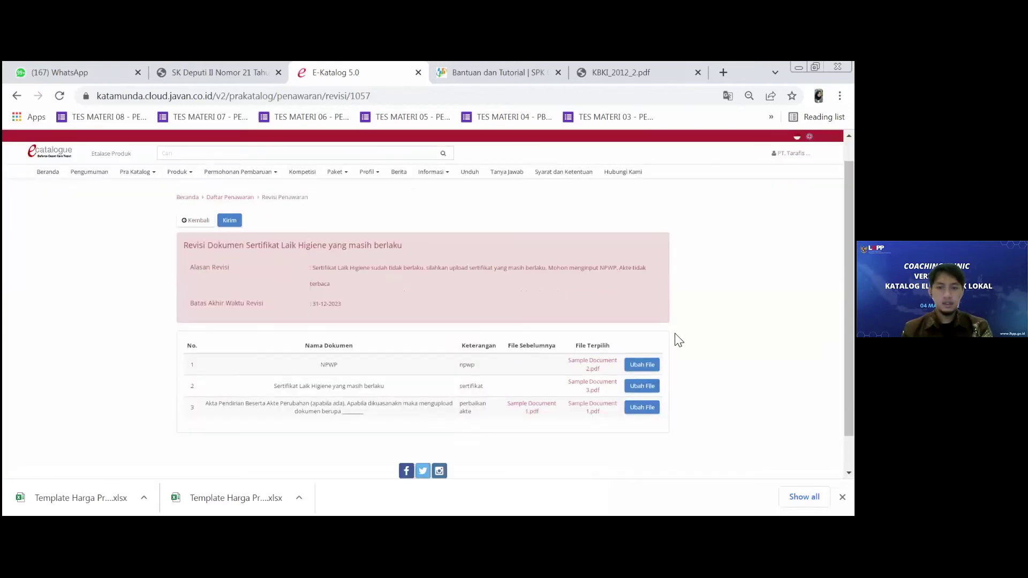
Replace the Sertifikat Laik Higiene file with "Sample Document 4.pdf", described as "sertifikat", and save it
scroll(643, 351, "down", 1)
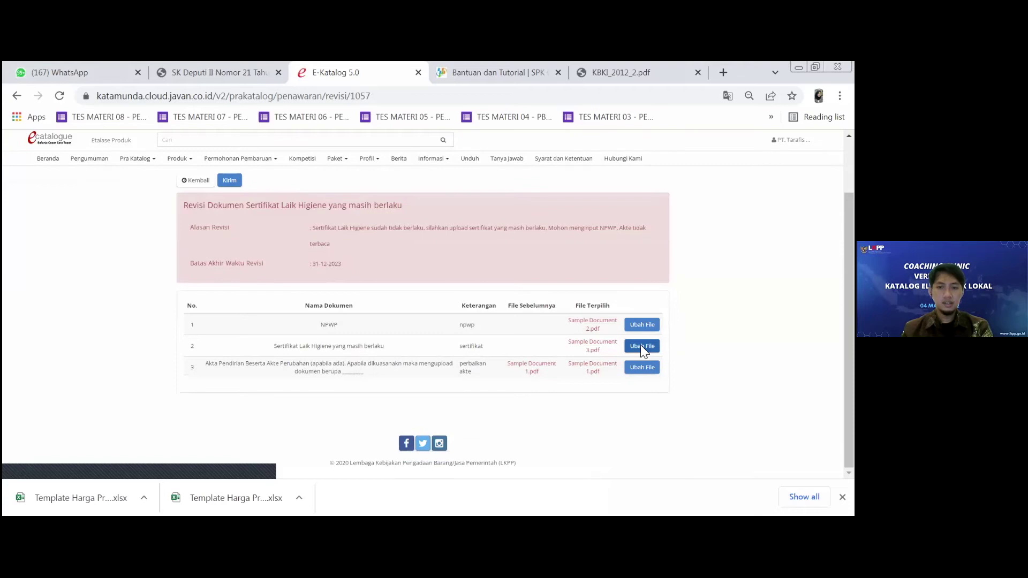
left_click(642, 347)
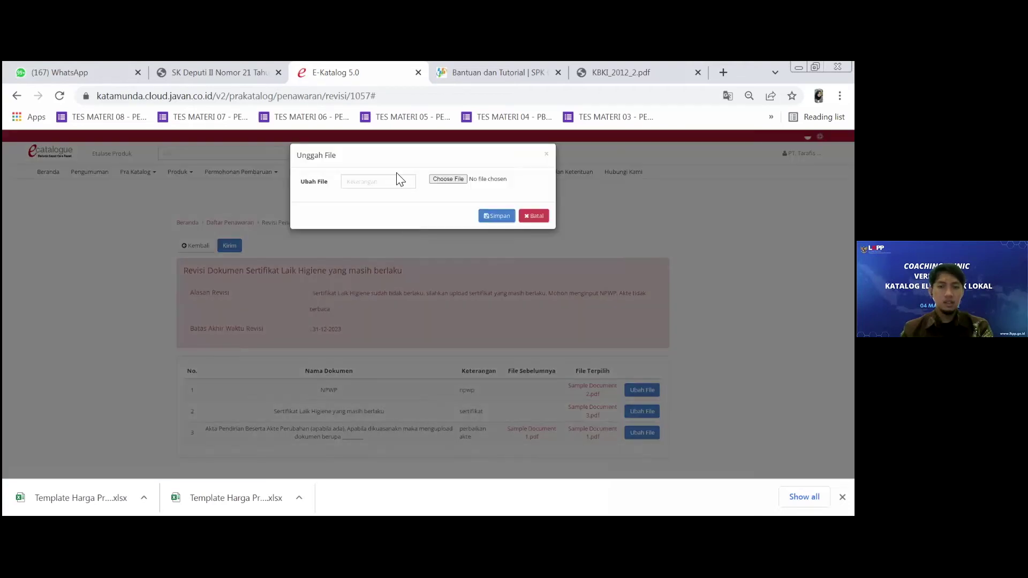
left_click(392, 183)
type("ser")
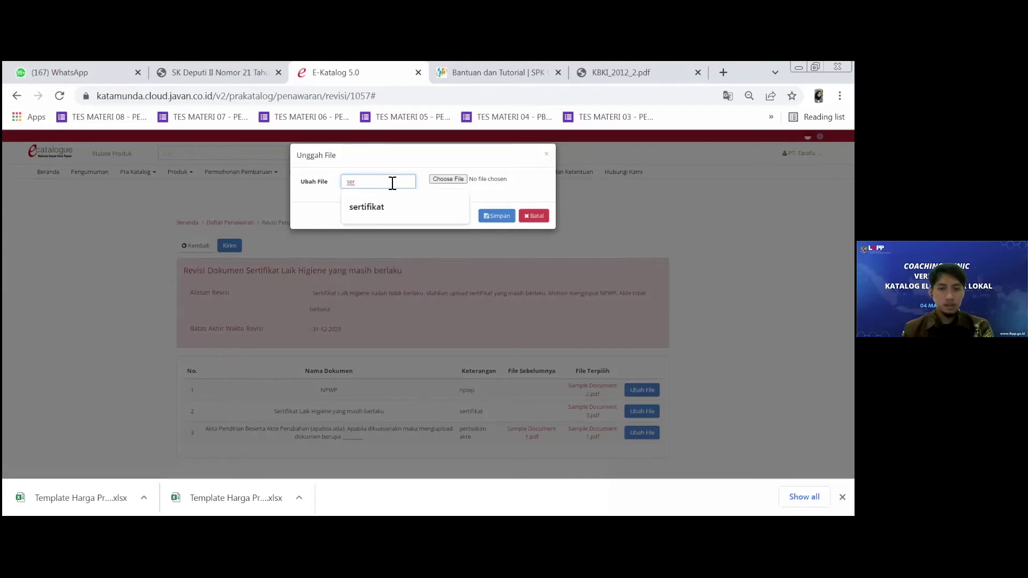
left_click(369, 206)
left_click(453, 177)
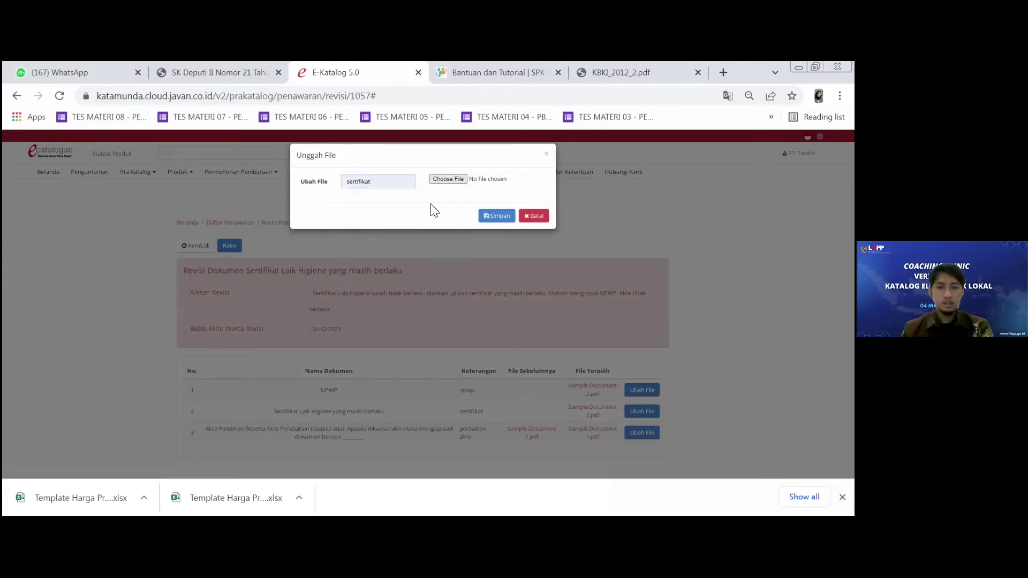
left_click(463, 359)
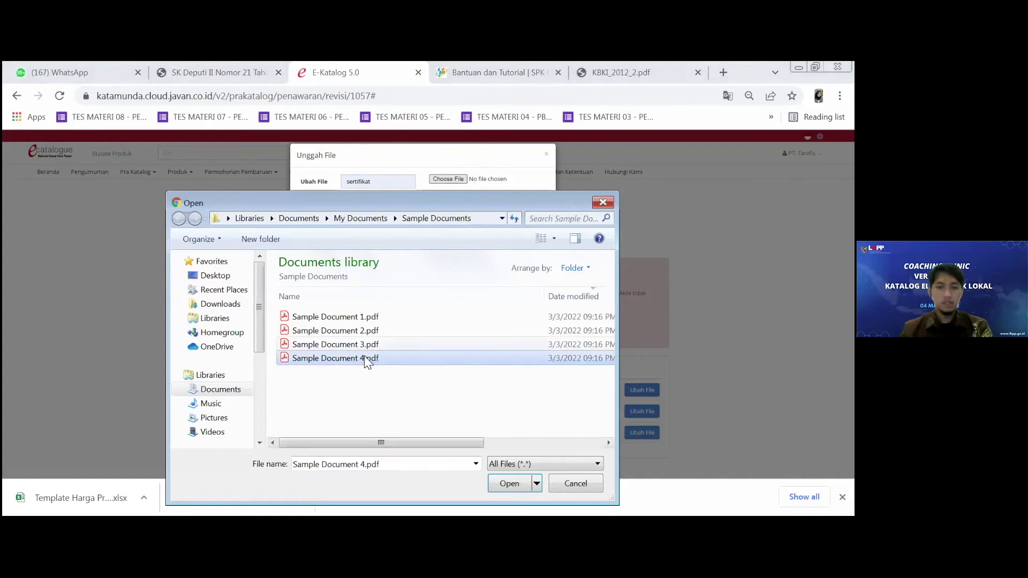
key("Return")
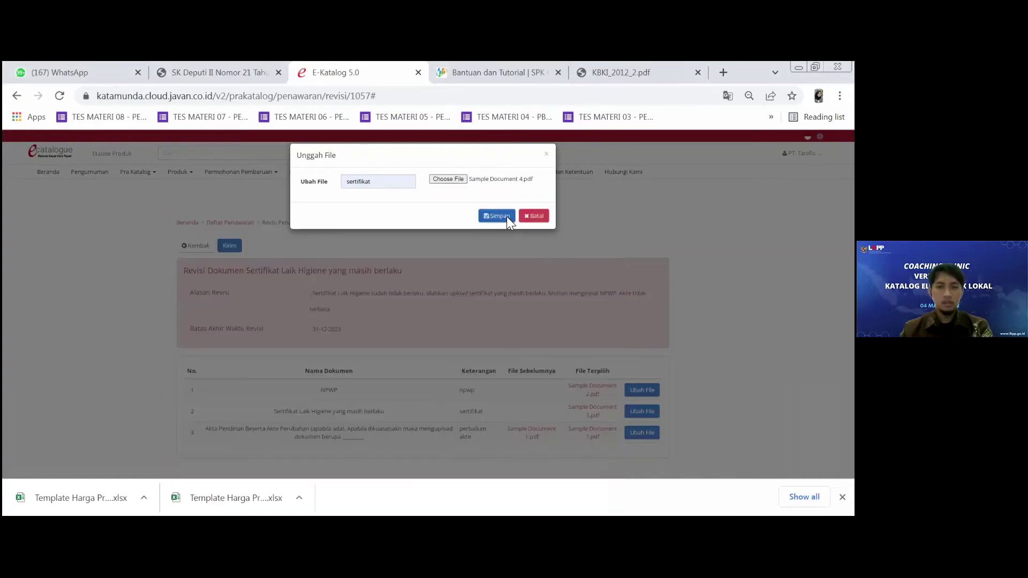
left_click(507, 217)
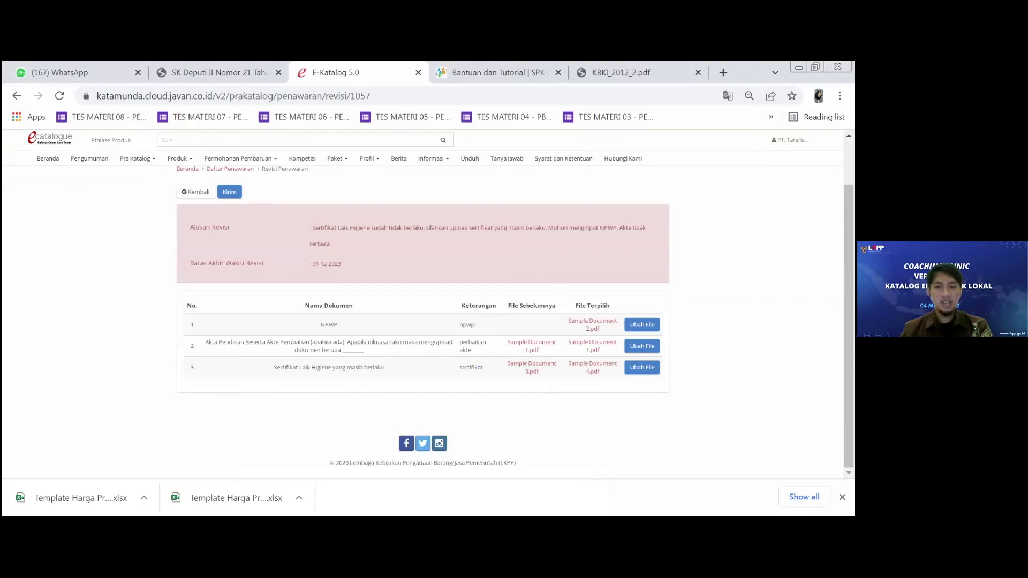
Submit the revised documents and return to the offer list to check the status of "Pencantuman Makan Minum Provinsi Jawa Barat"
scroll(245, 253, "up", 1)
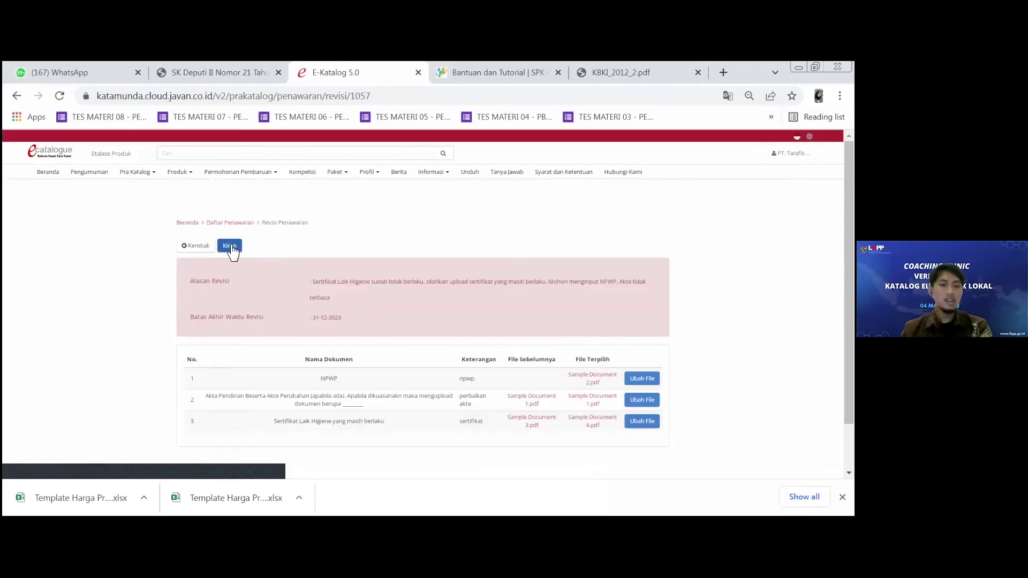
left_click(231, 246)
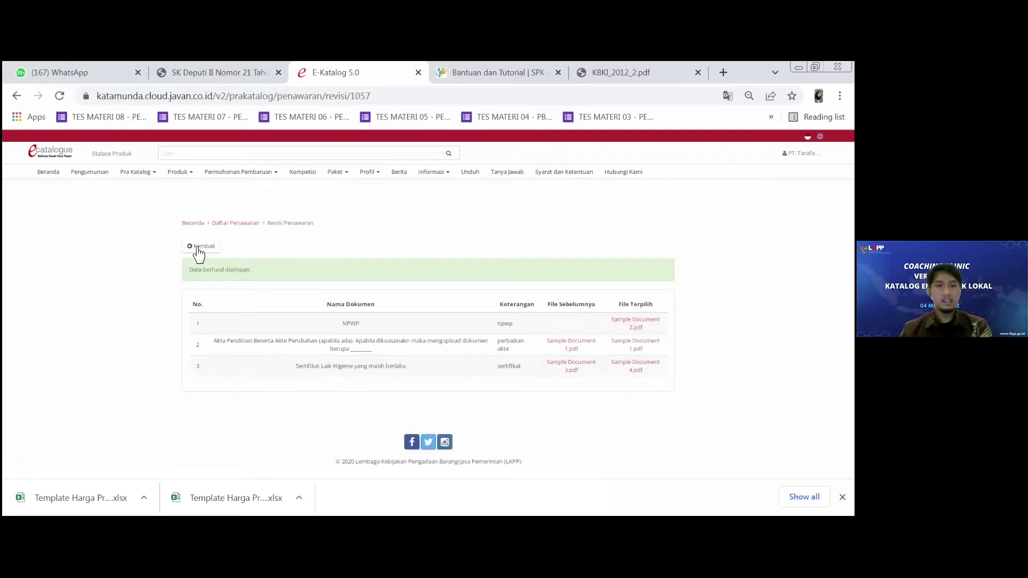
left_click(198, 247)
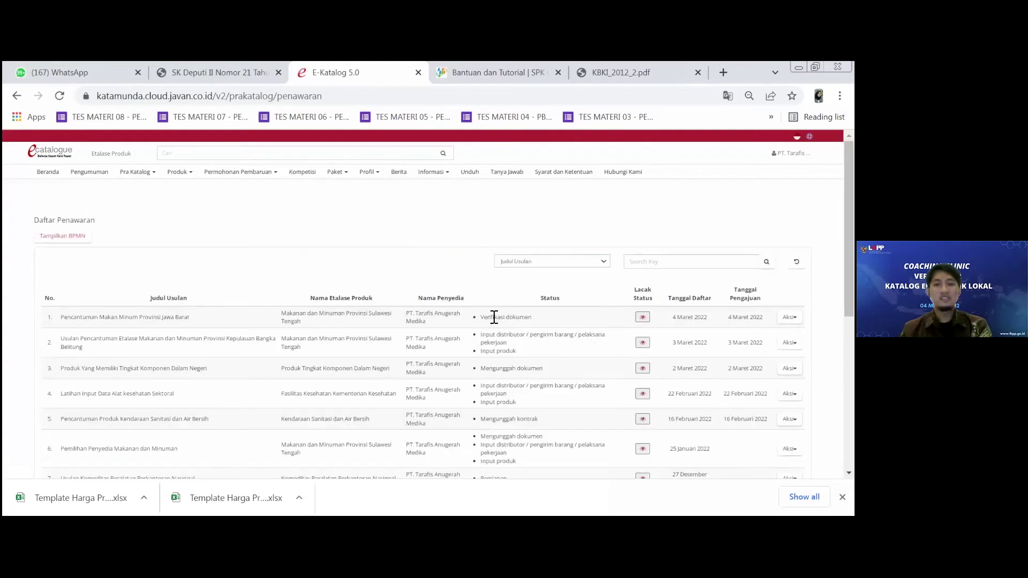
triple_click(495, 318)
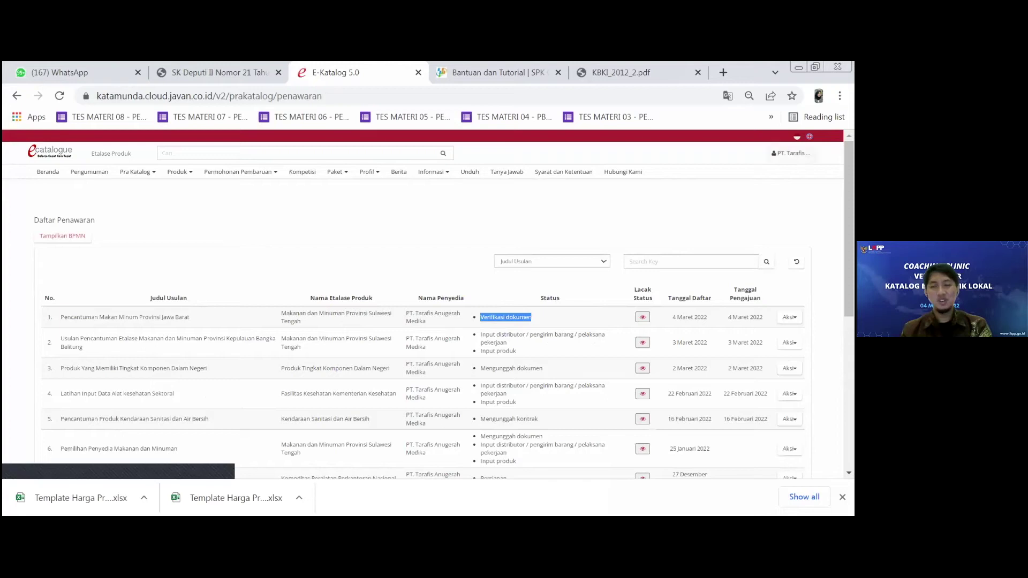
Log out of the provider account and log in as a non-provider with the verifier's username and account password
mouse_move(791, 154)
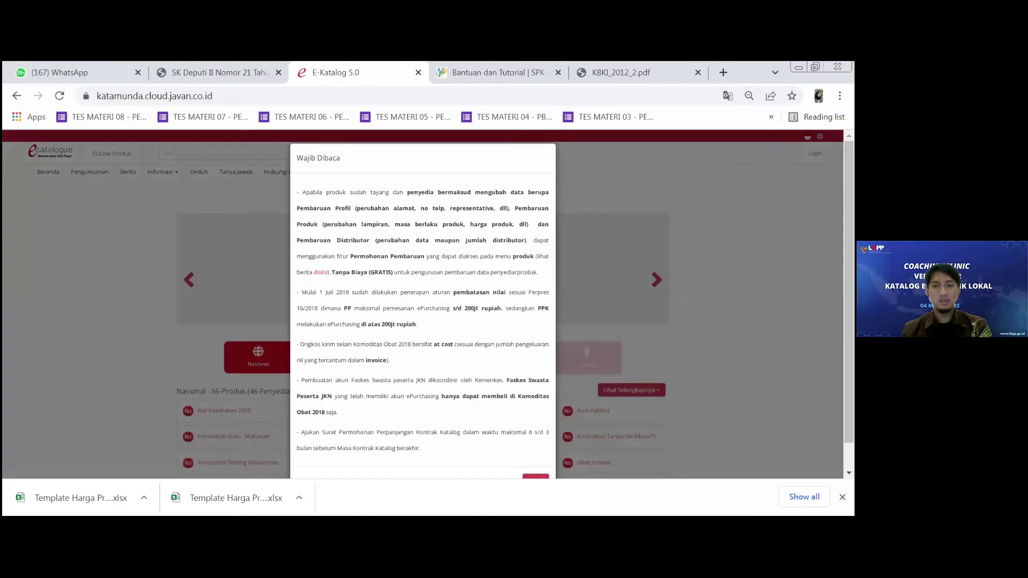
key("Escape")
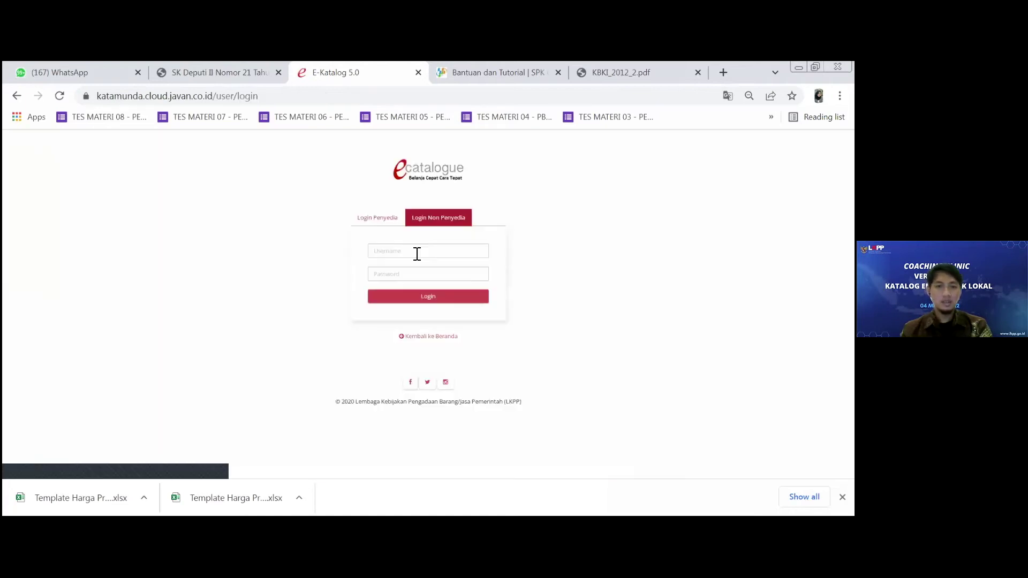
left_click(408, 252)
type("ve")
key("Down")
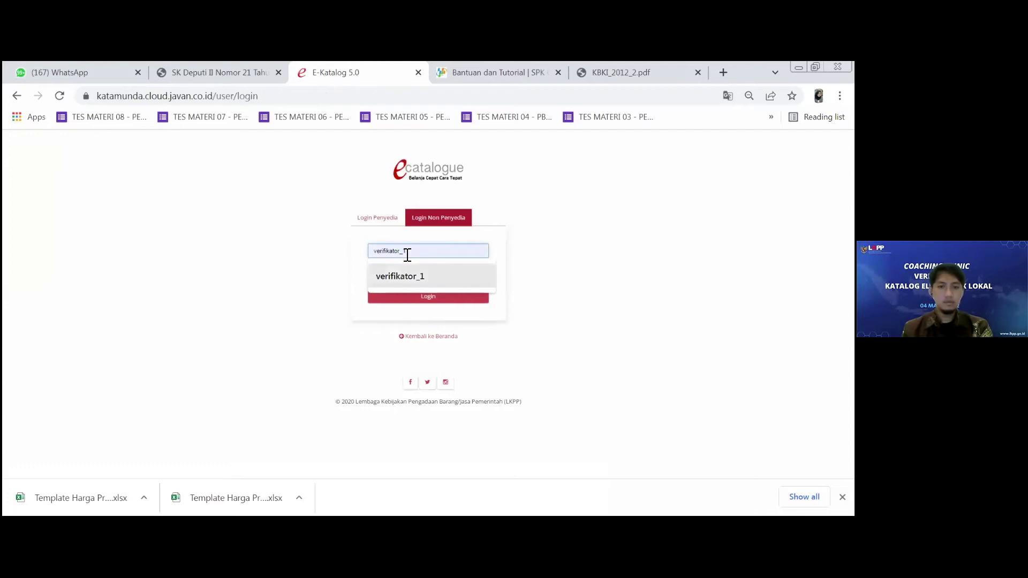
key("Tab")
type("******")
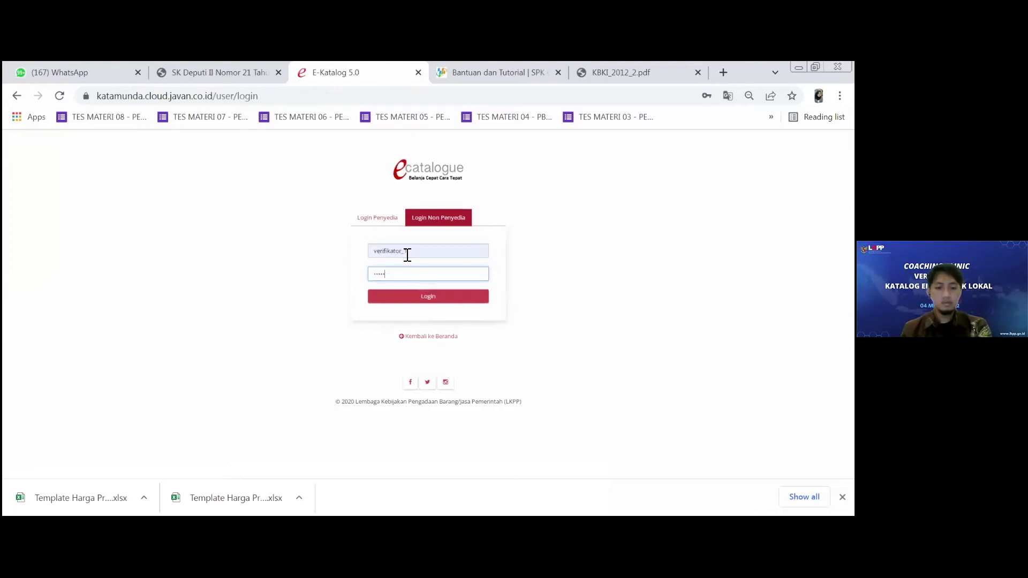
key("Return")
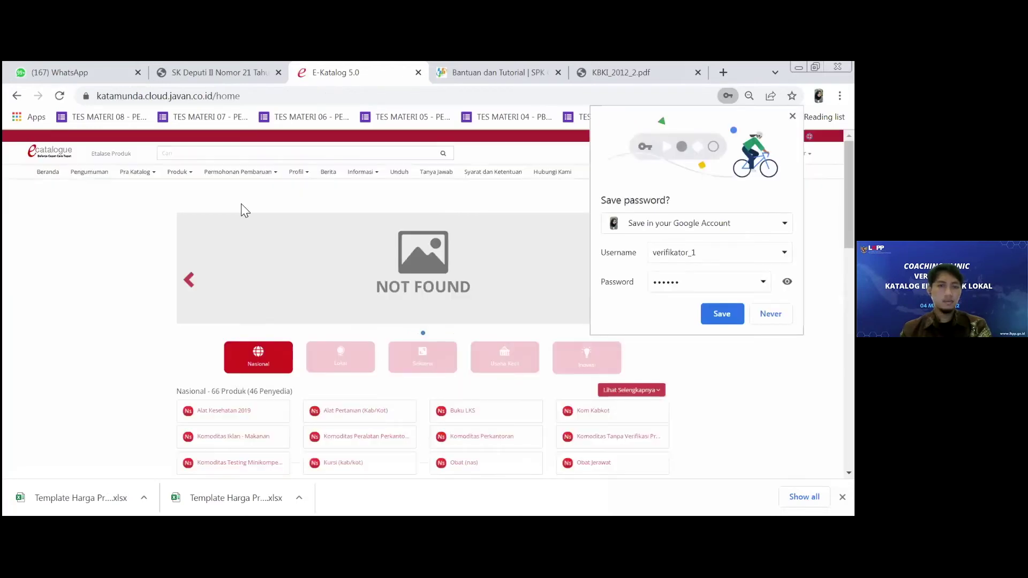
Go to the verifier's offer list and open document verification for "Pencantuman Makan Minum Provinsi Jawa Barat"
left_click(147, 176)
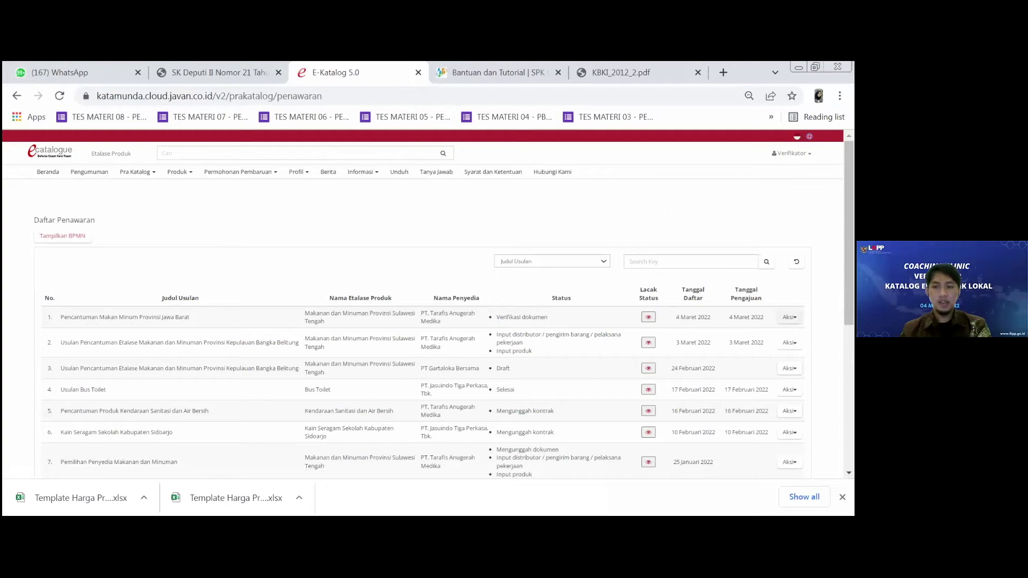
left_click(790, 317)
left_click(671, 387)
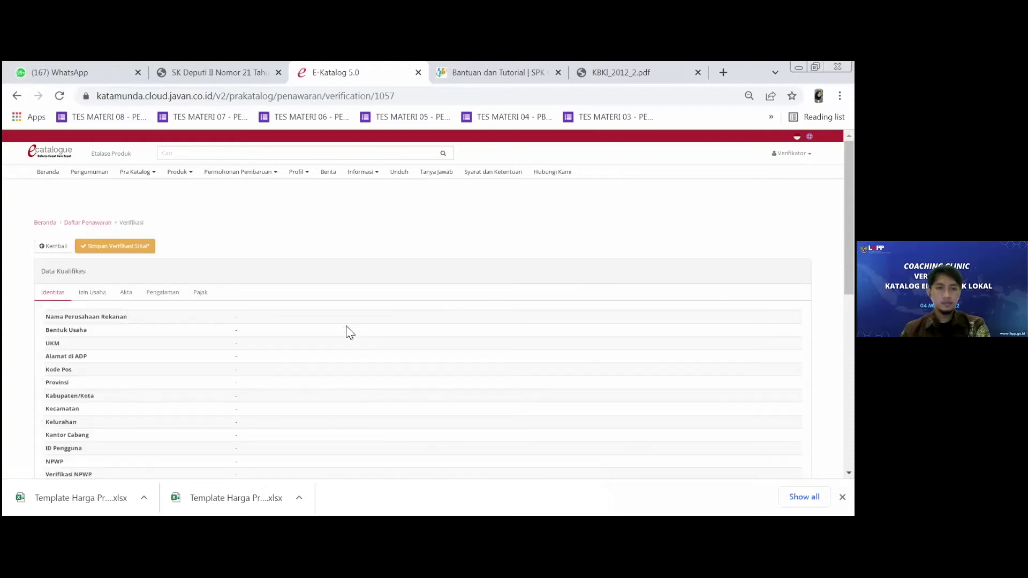
Clear the checklist marks for Surat Pernyataan Kebsahan and Izin Usaha in Dokumen Penawaran
scroll(354, 330, "down", 10)
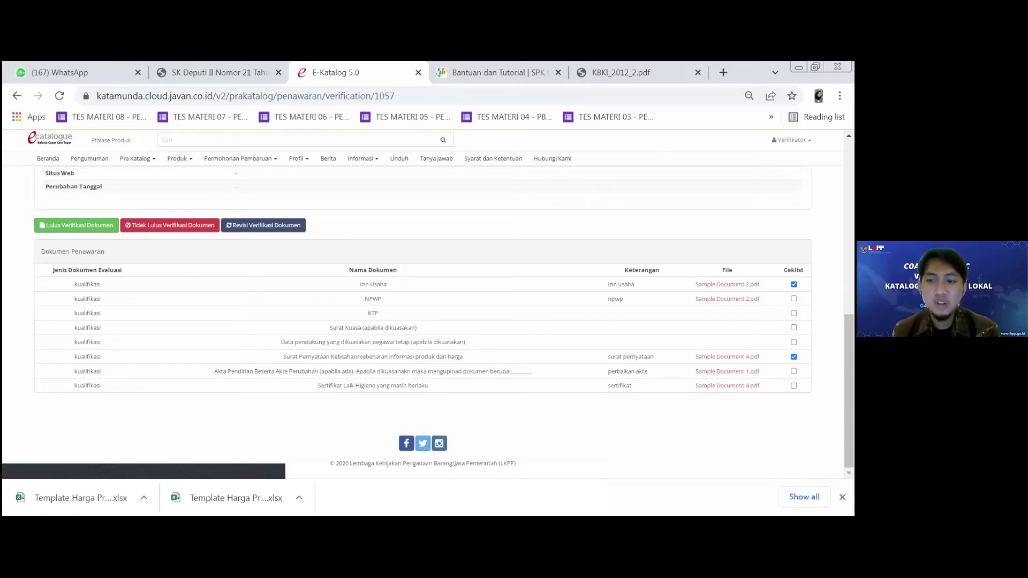
left_click(794, 357)
left_click(794, 285)
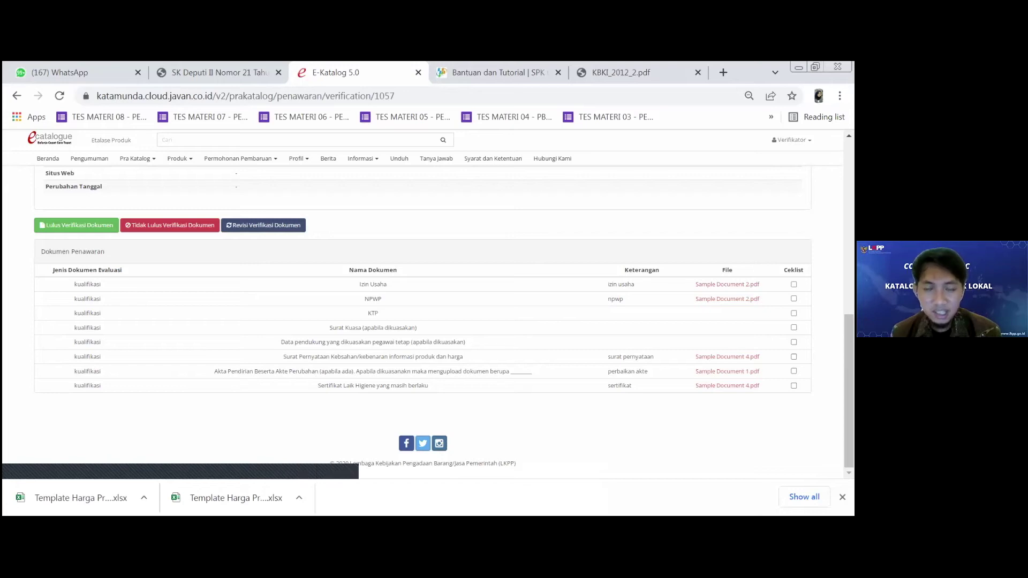
scroll(22, 290, "up", 1)
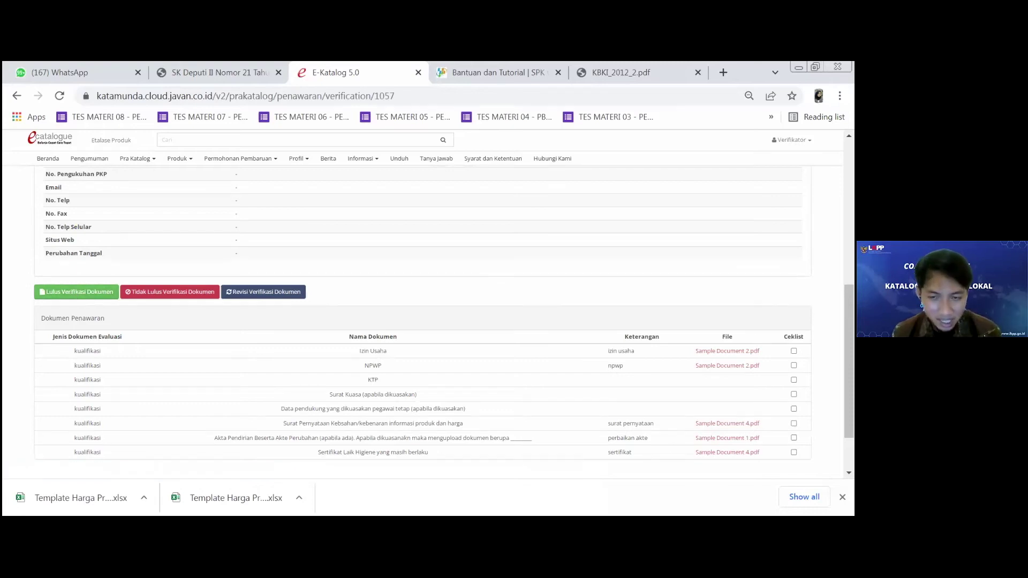
left_click(793, 352)
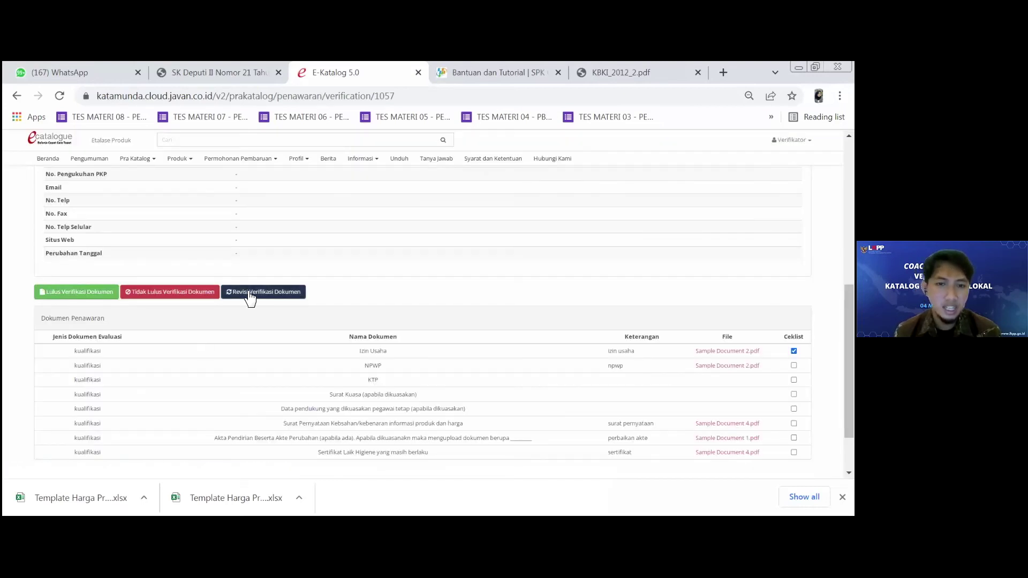
left_click(271, 292)
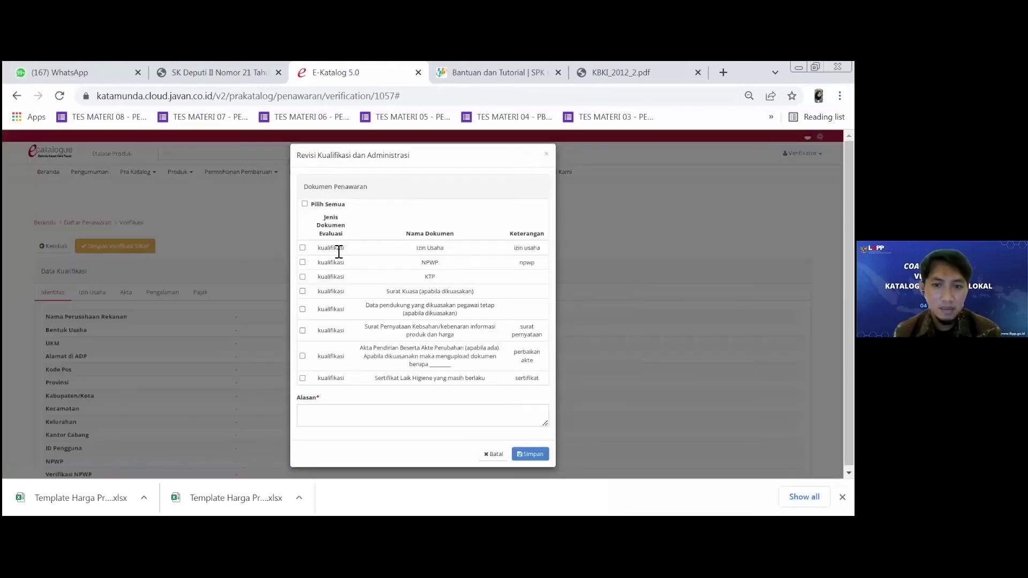
left_click(302, 248)
left_click(401, 414)
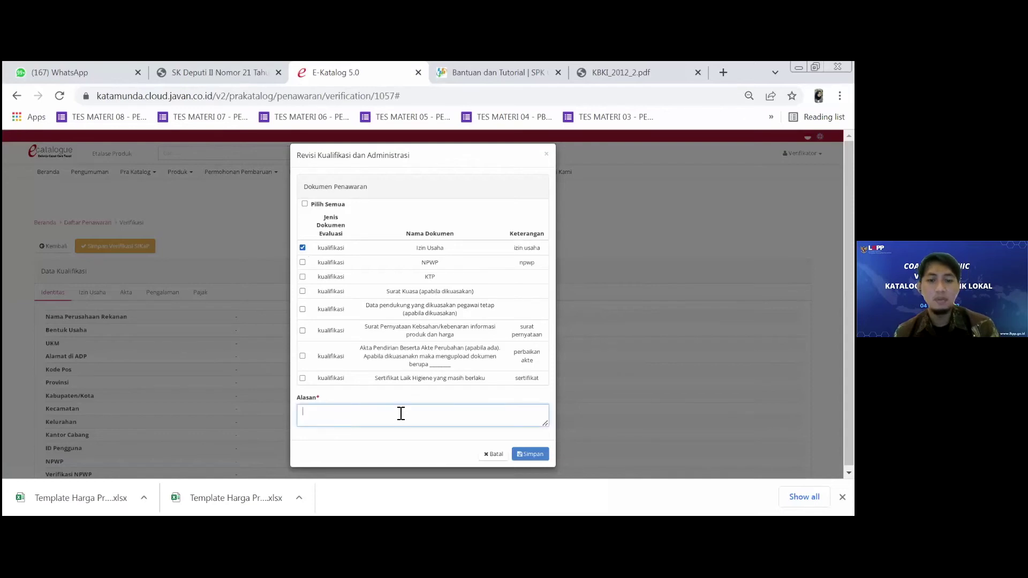
left_click(634, 317)
Pass the provider's administrative document verification with the note "Dokumen yang diupload sudah sesuai dengan persyaratan dalam pemngumuman"
scroll(250, 339, "down", 1)
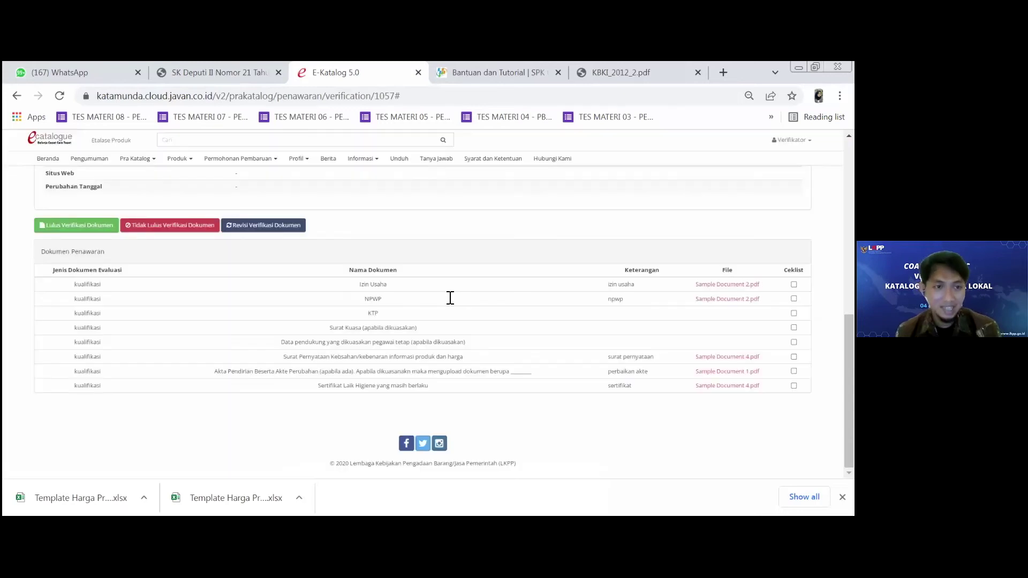
left_click(75, 226)
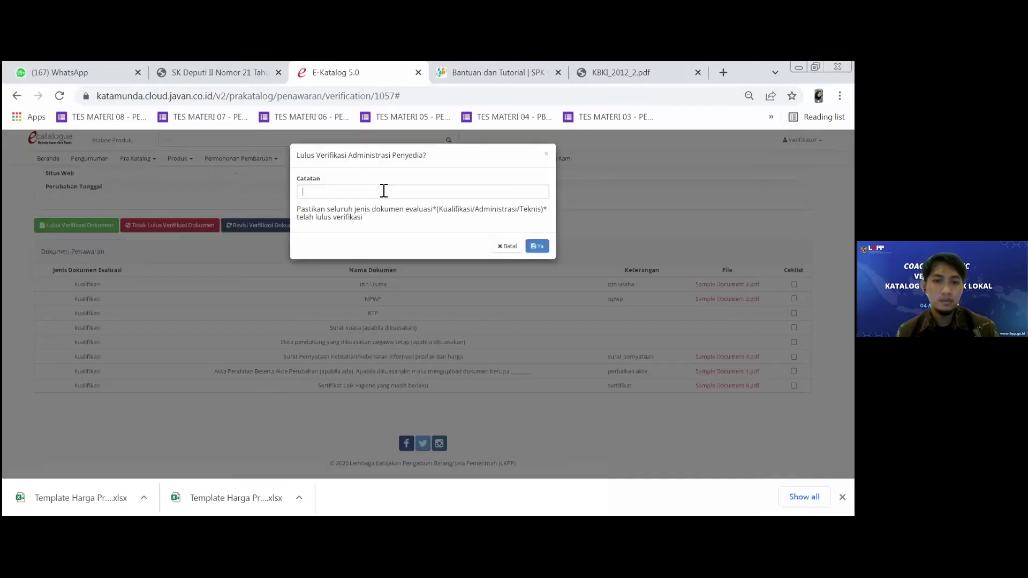
left_click(384, 191)
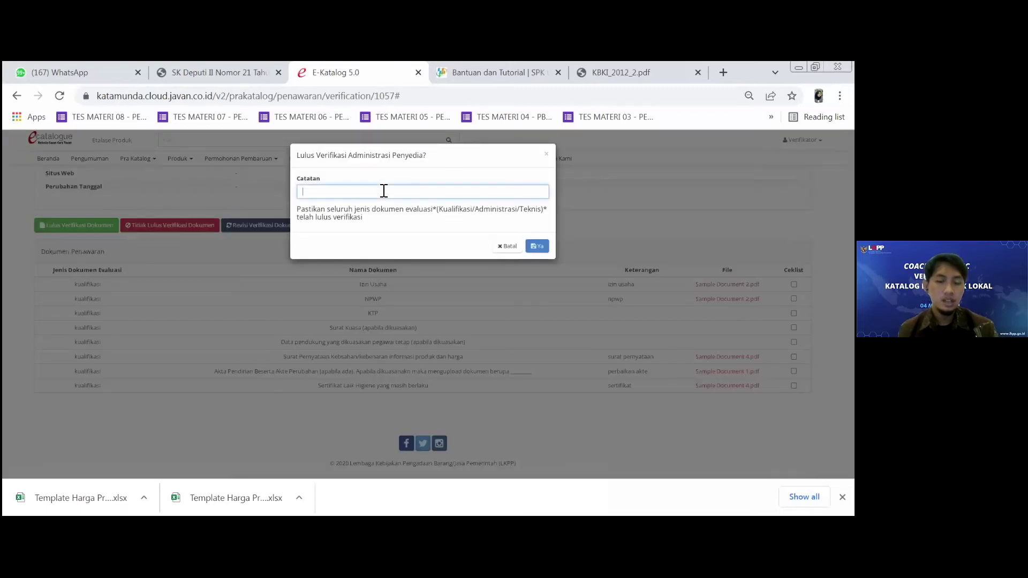
type("Dokumen yang d")
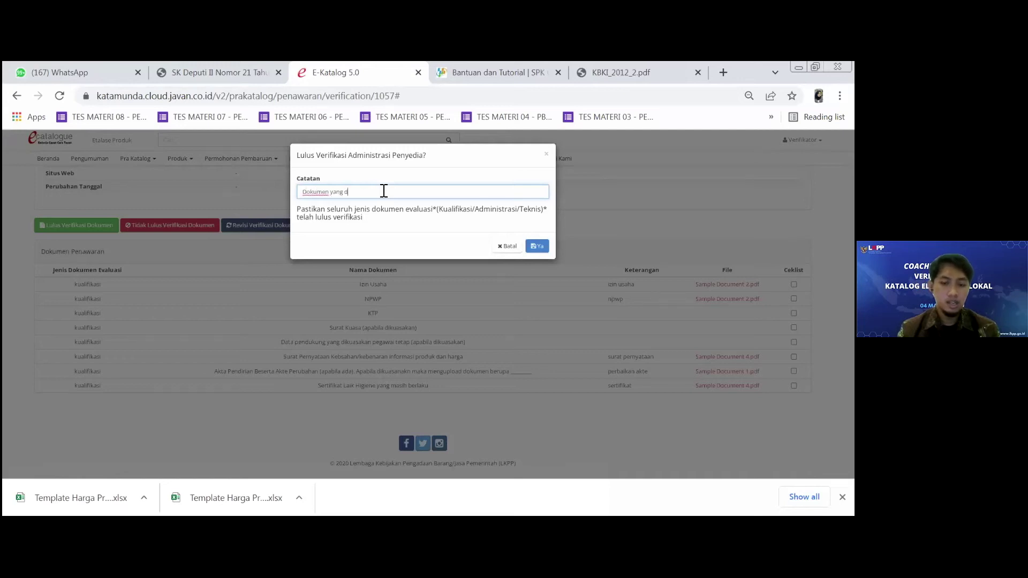
type("iupload sudah s")
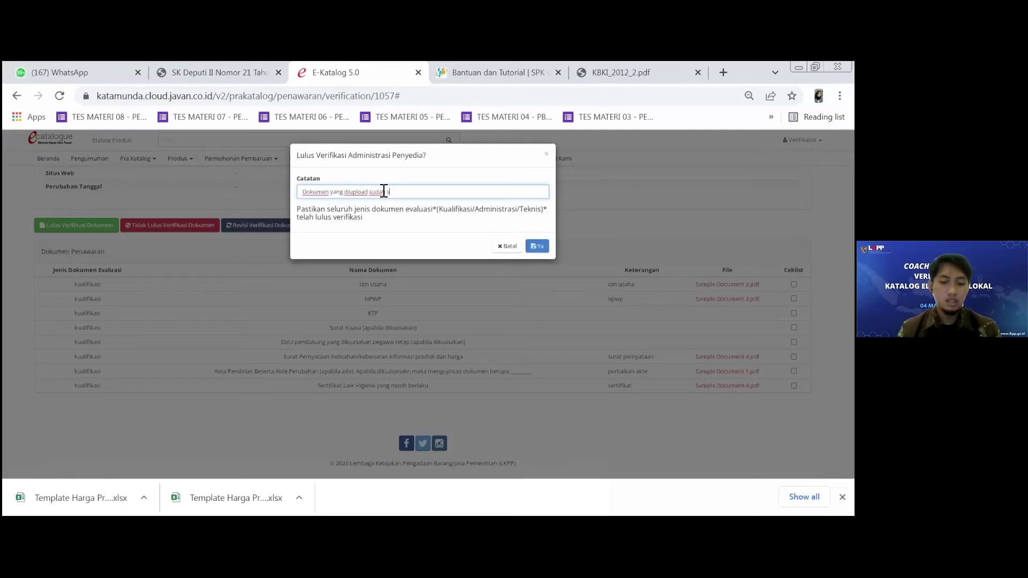
type("esuai dengan persyaratan dalam ")
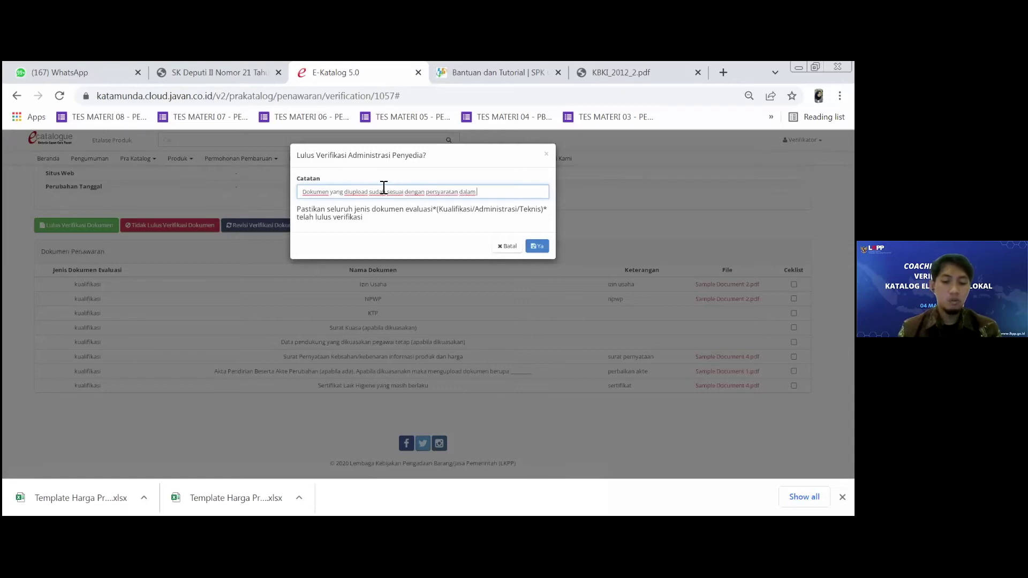
type("pemngumuman")
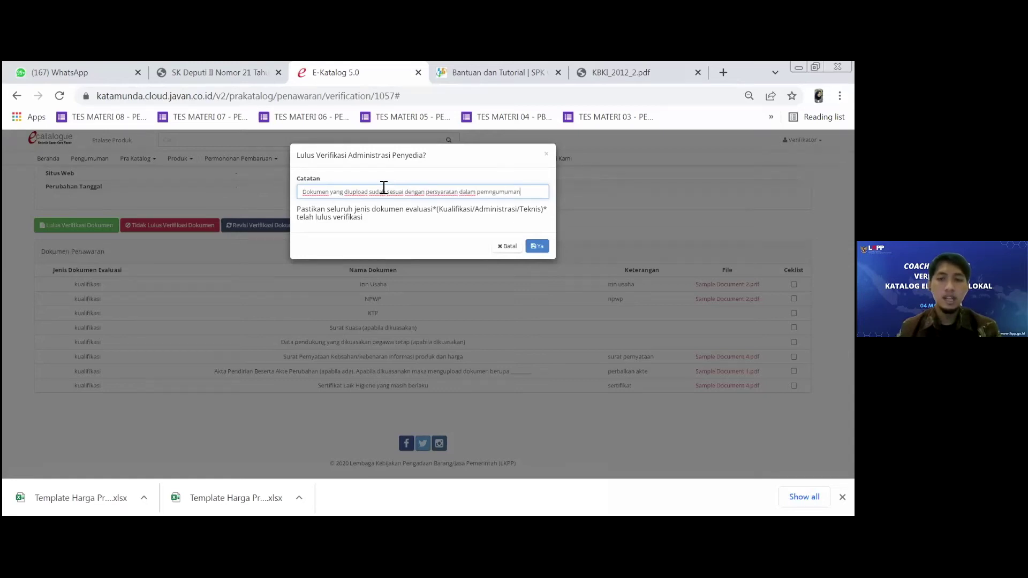
left_click(537, 247)
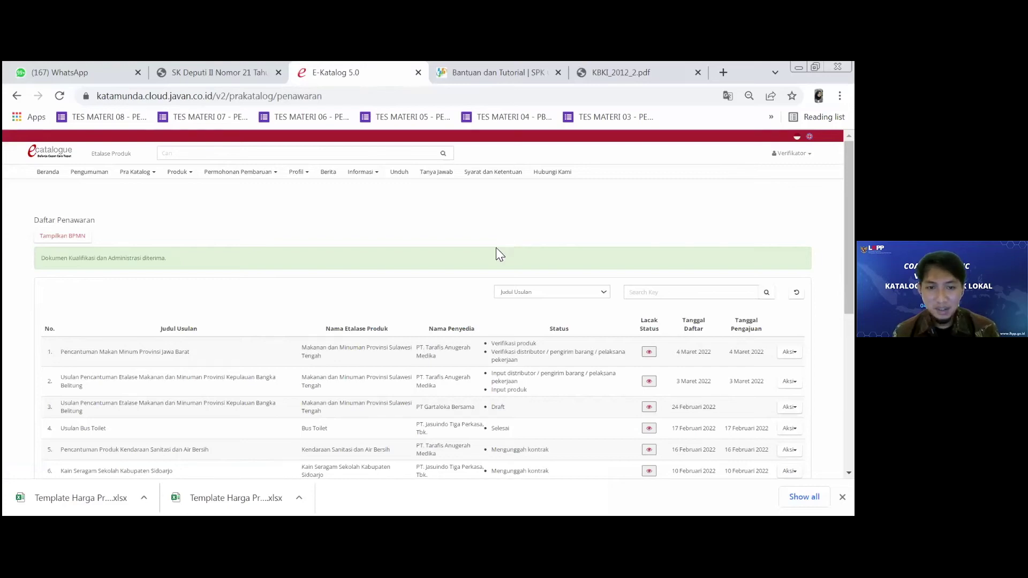
Check the status of "Pencantuman Makan Minum Provinsi Jawa Barat" in the offer list and open its Verifikasi Distributor/Pelaksana Pekerjaan/Pengirim Barang page
scroll(514, 268, "down", 2)
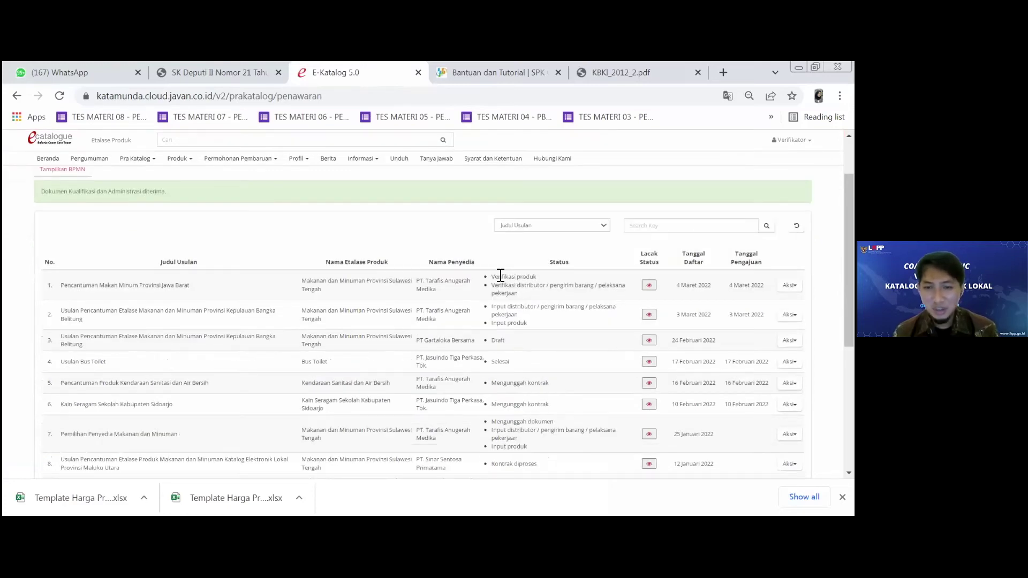
triple_click(501, 276)
triple_click(512, 289)
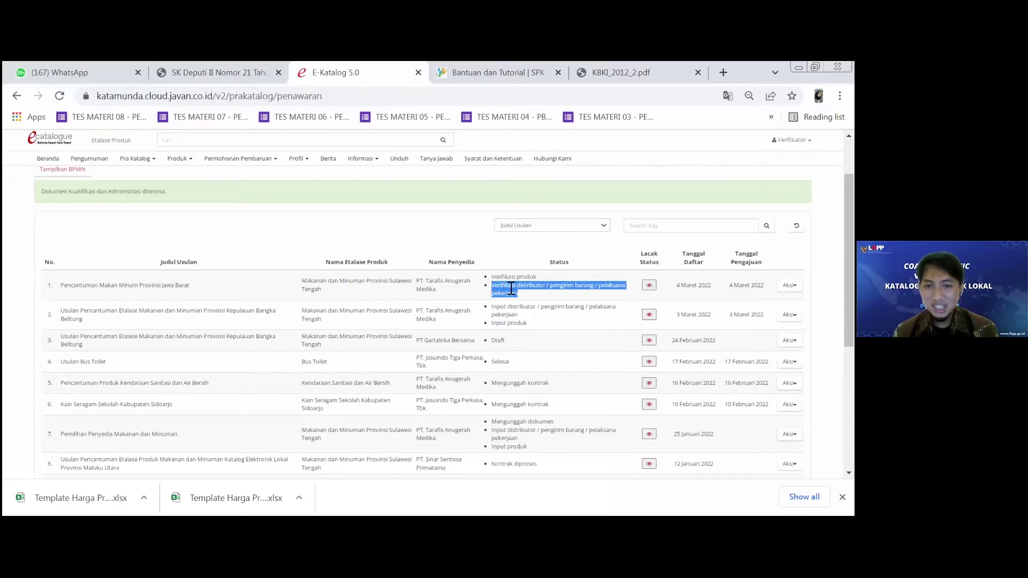
triple_click(507, 277)
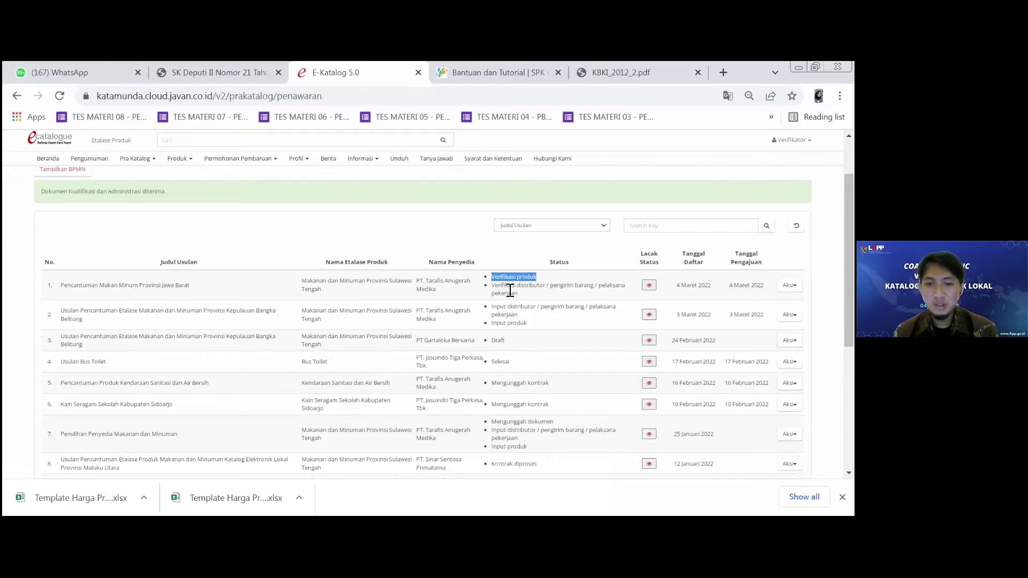
triple_click(551, 285)
left_click(655, 290)
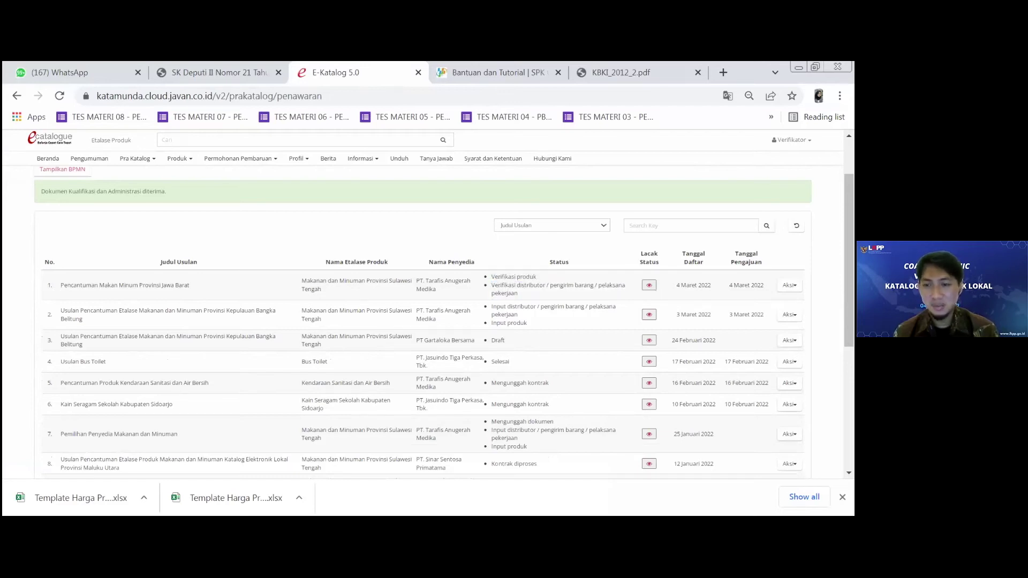
left_click(790, 285)
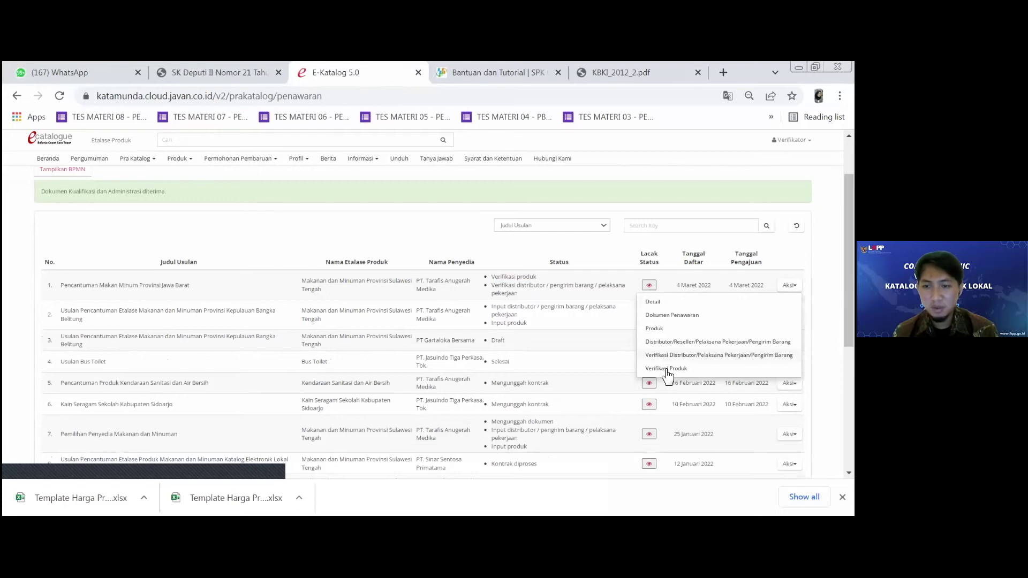
left_click(719, 355)
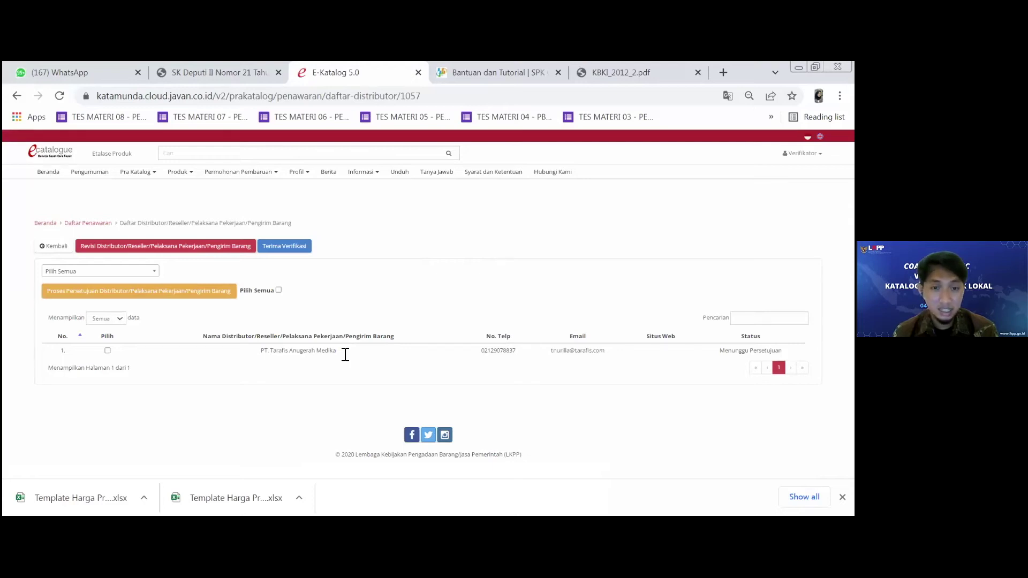
Approve PT. Tarafis Anugerah Medika as distributor without a reason and accept the distributor verification
left_click(108, 351)
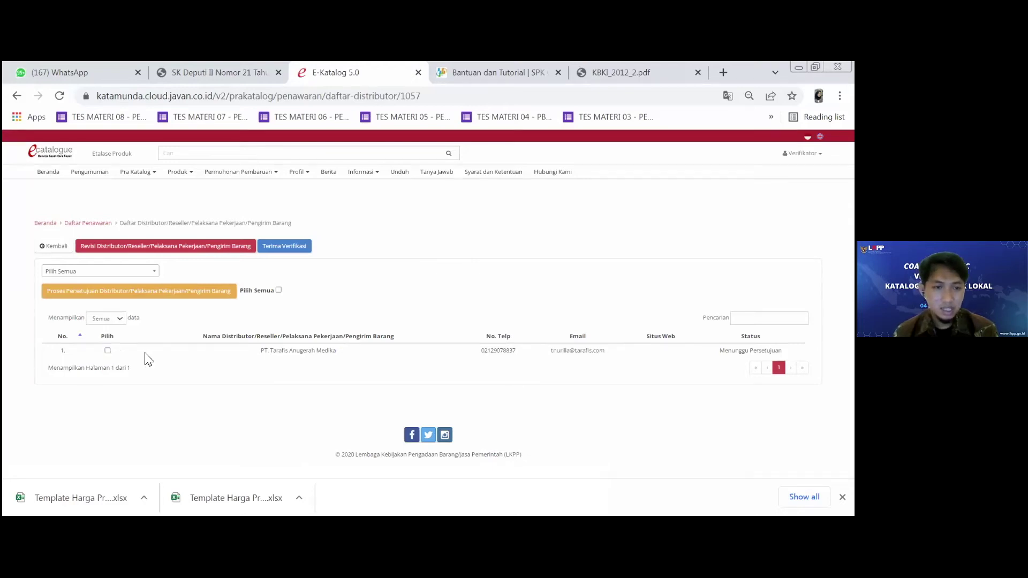
left_click(170, 291)
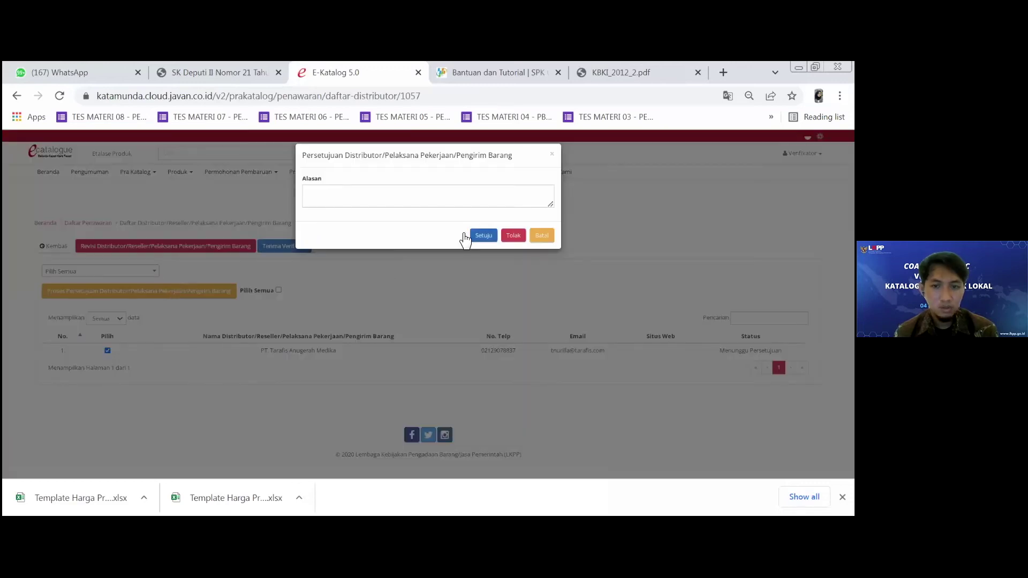
left_click(484, 236)
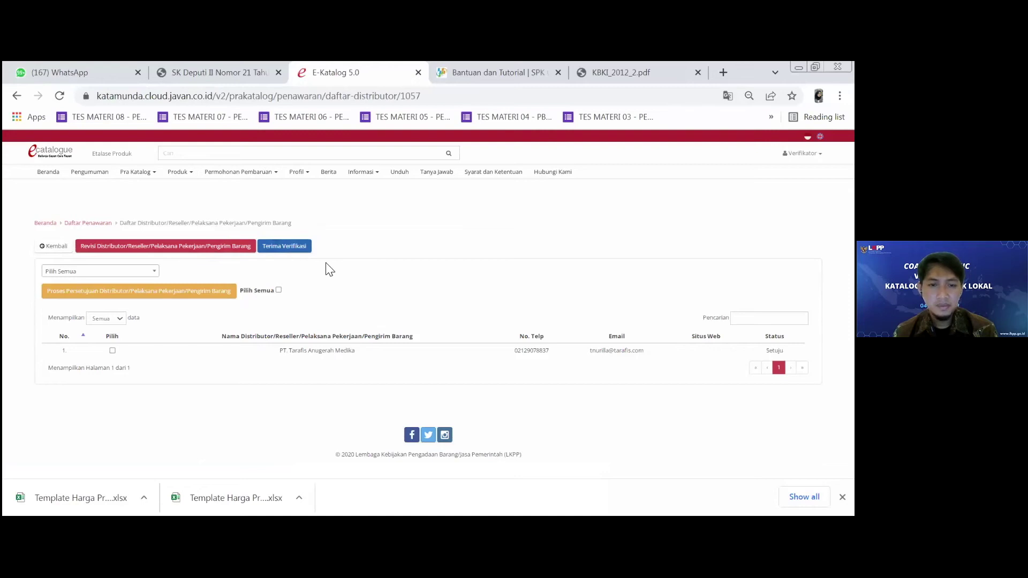
left_click(284, 251)
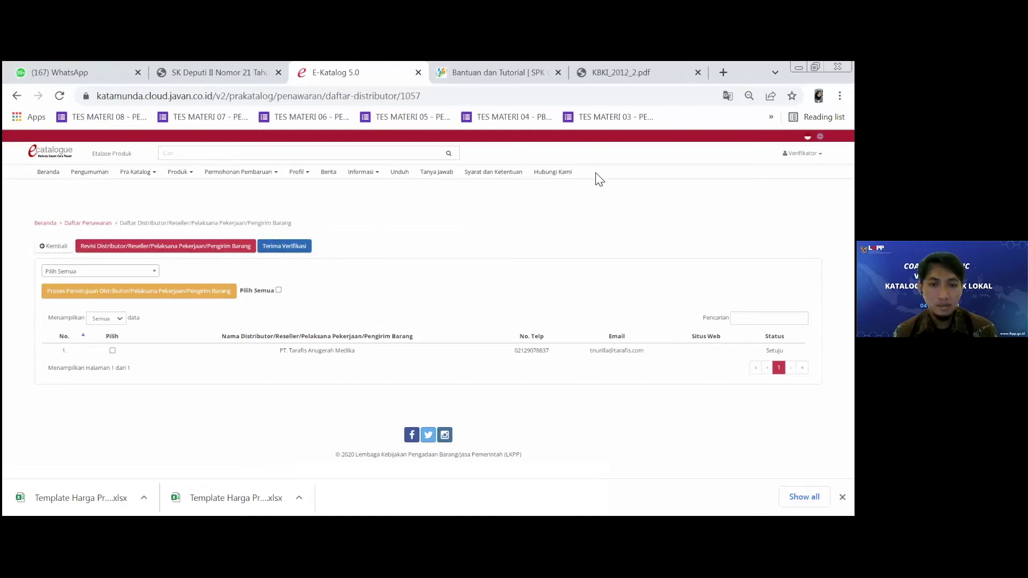
left_click(548, 195)
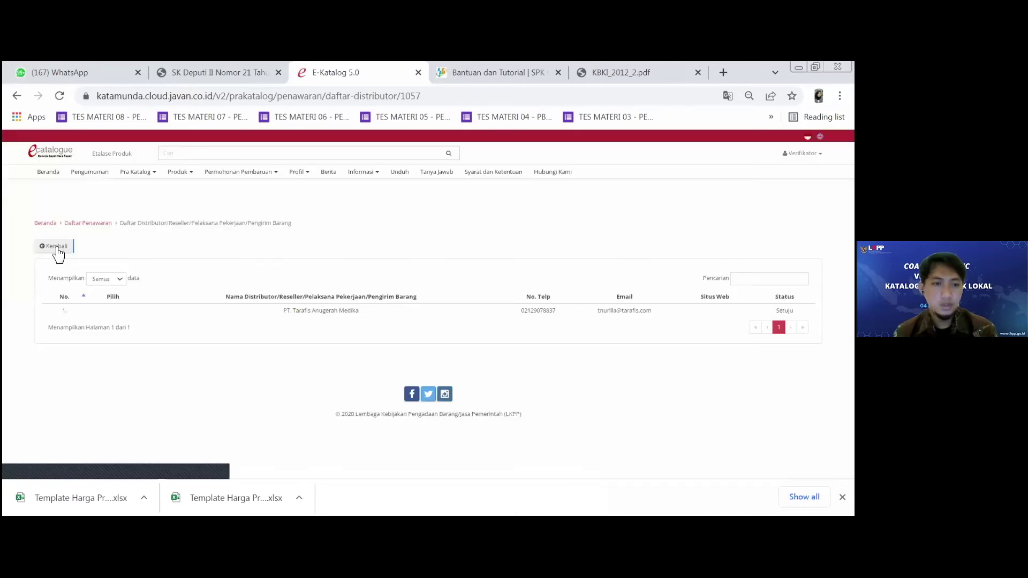
Return to the offer list, open product verification for "Pencantuman Makan Minum Provinsi Jawa Barat" and view the Nasi Box Paket A product page
left_click(57, 248)
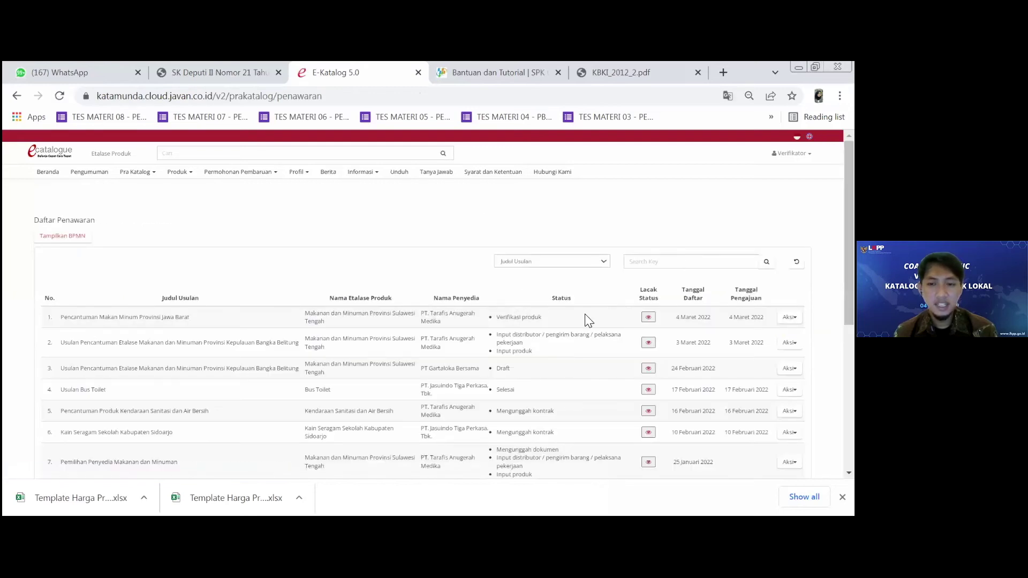
left_click(789, 317)
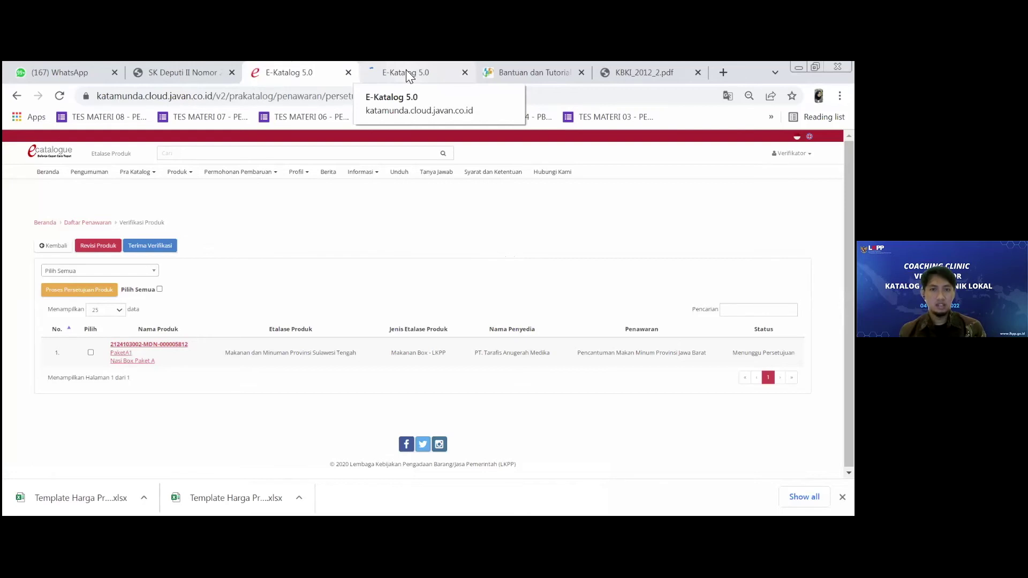
left_click(408, 75)
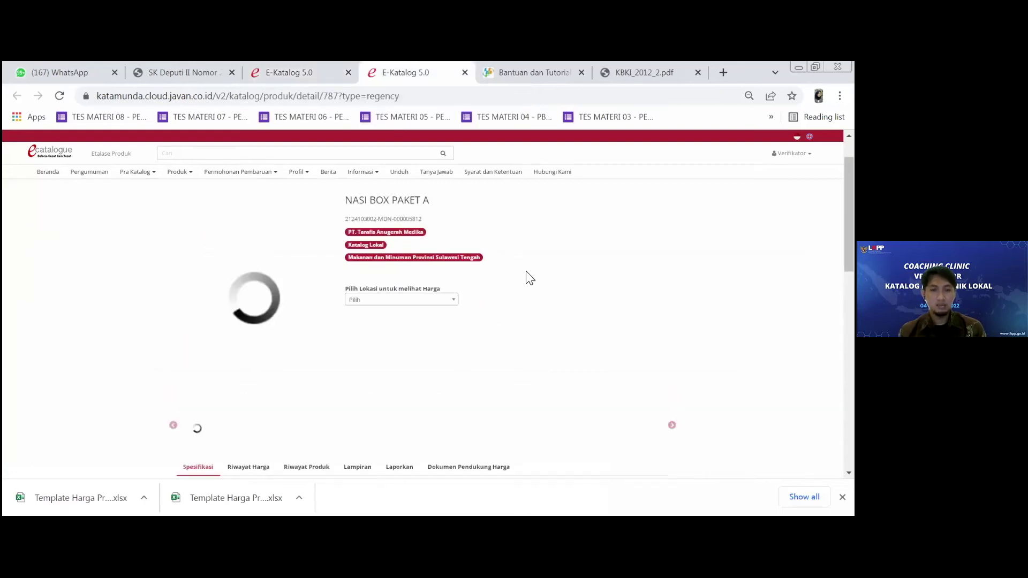
Examine the photo and full specifications of Nasi Box Paket A, including its KBKI code, validity, certificates, menu items and cost components
scroll(367, 334, "down", 3)
scroll(300, 316, "down", 5)
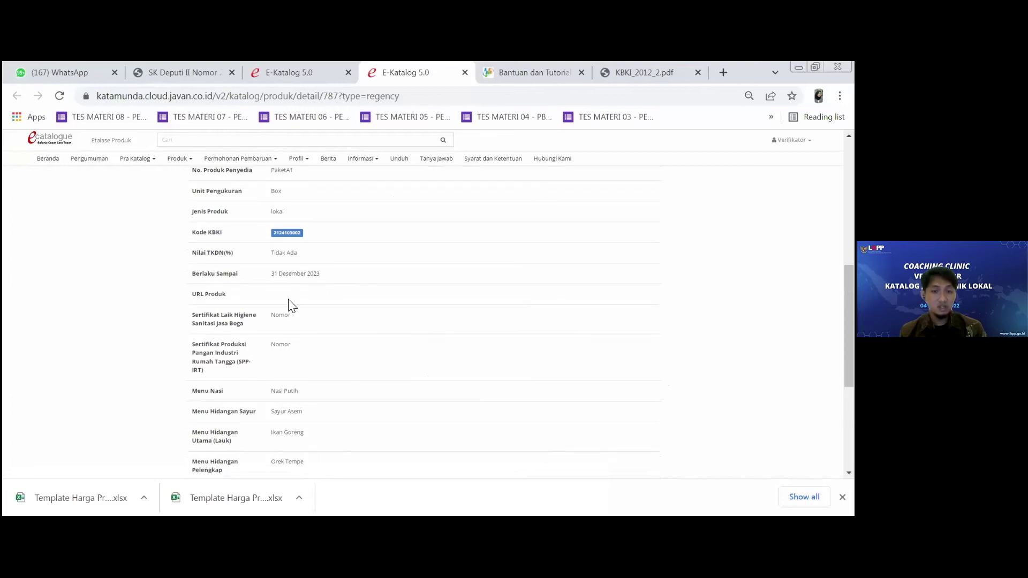
scroll(351, 321, "down", 2)
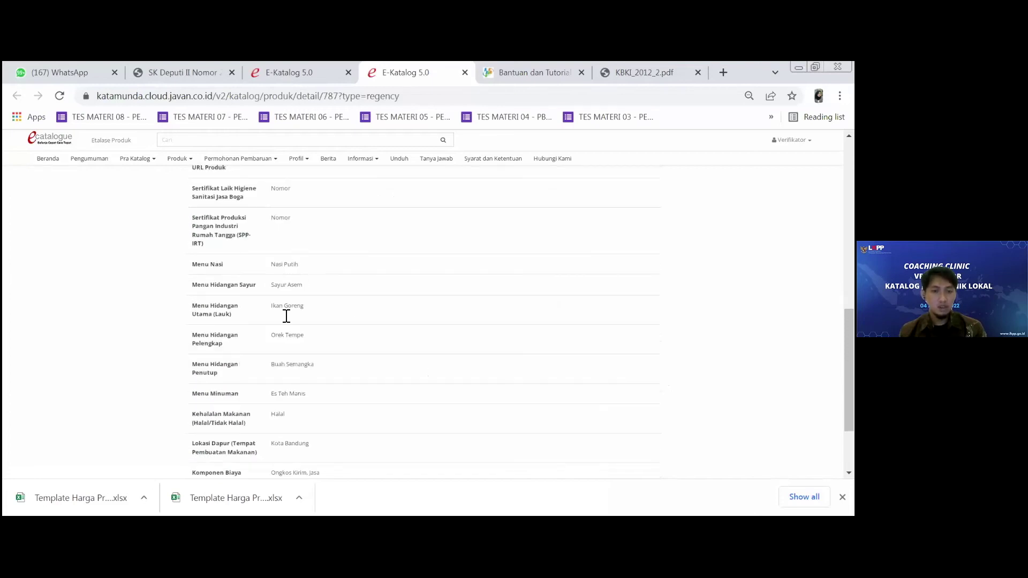
scroll(314, 362, "down", 2)
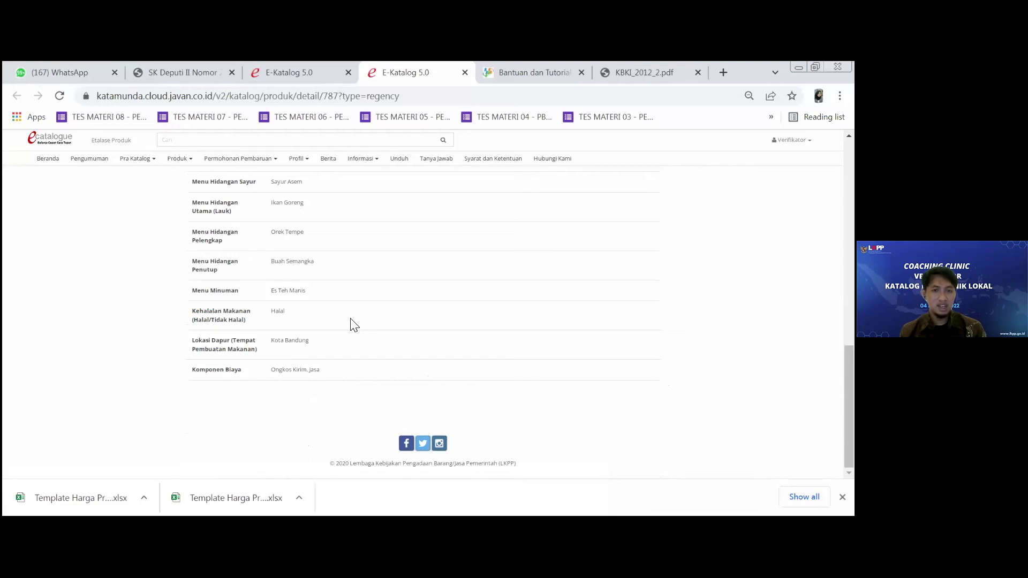
scroll(333, 325, "up", 10)
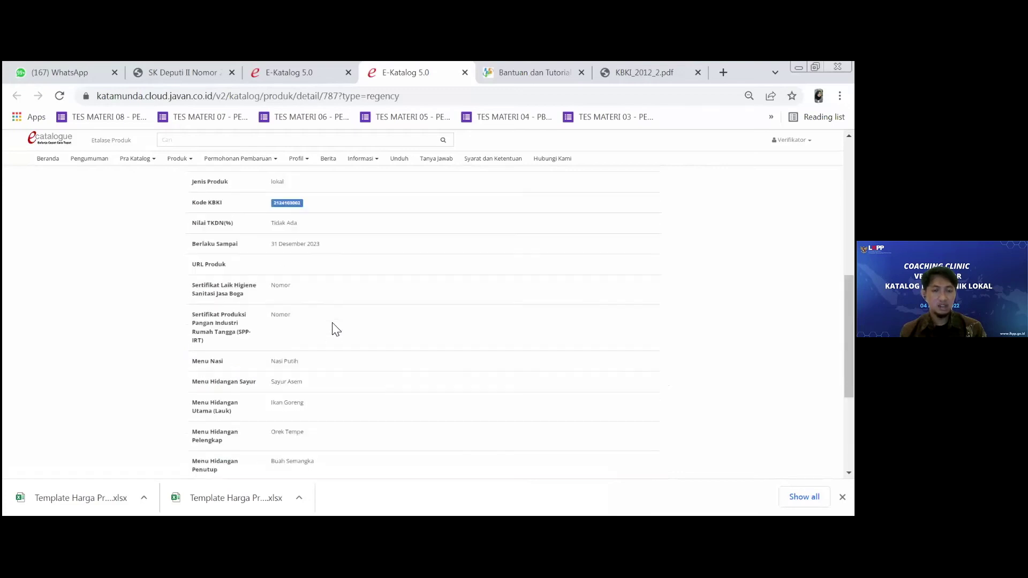
scroll(333, 324, "up", 3)
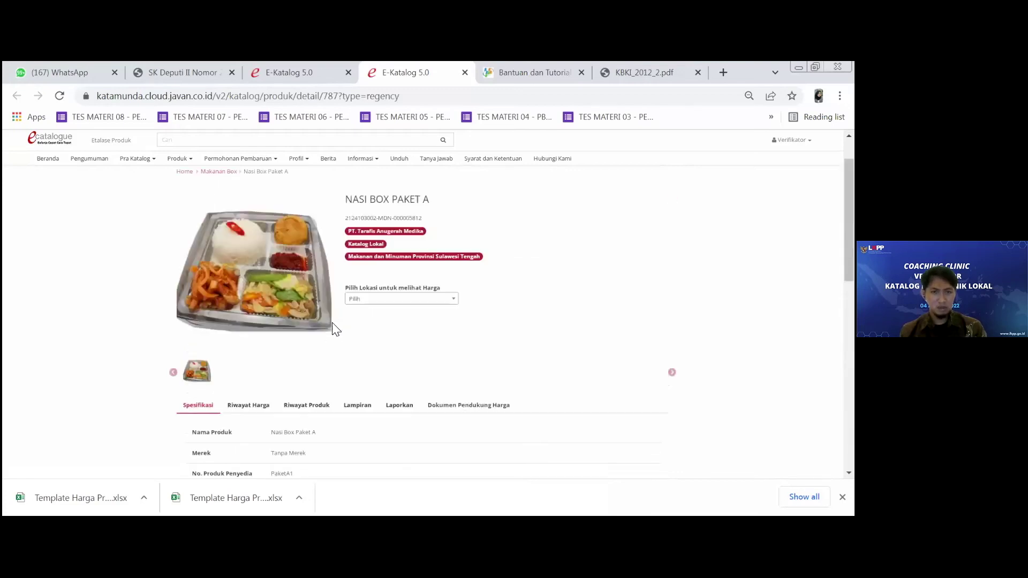
scroll(335, 329, "down", 2)
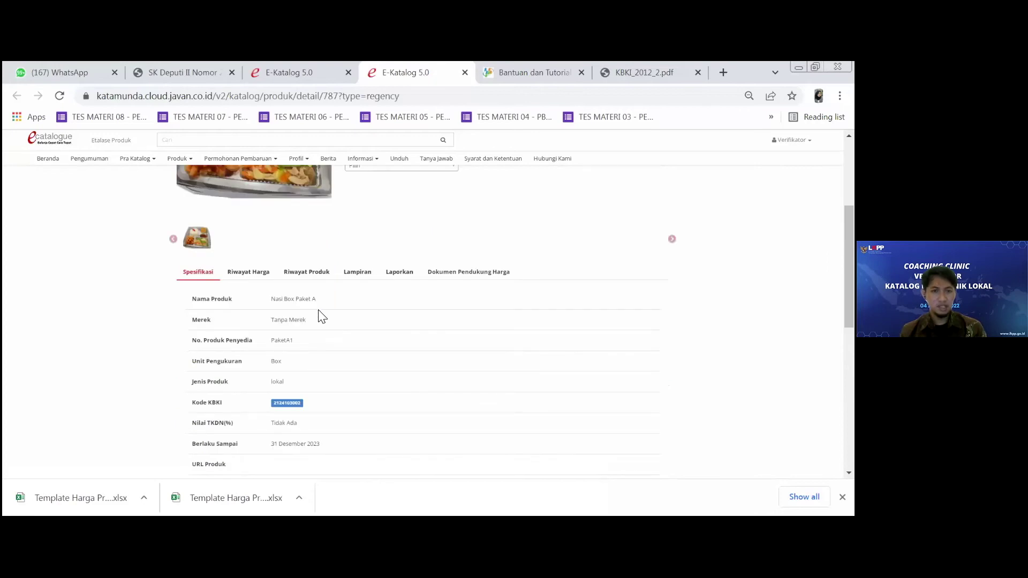
scroll(321, 316, "down", 3)
scroll(322, 315, "down", 3)
scroll(324, 315, "up", 7)
scroll(336, 310, "up", 1)
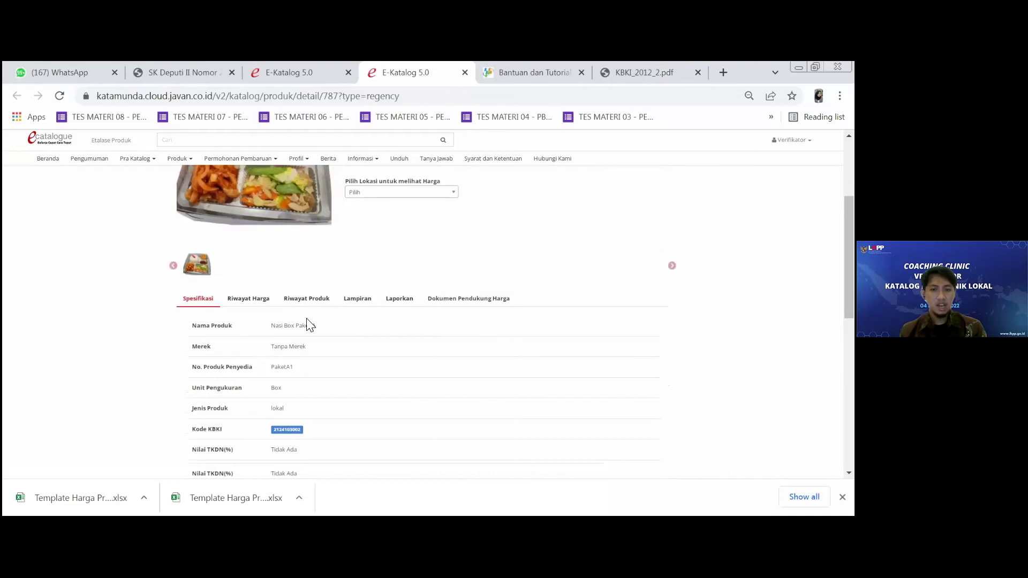
scroll(296, 324, "up", 1)
scroll(405, 322, "up", 1)
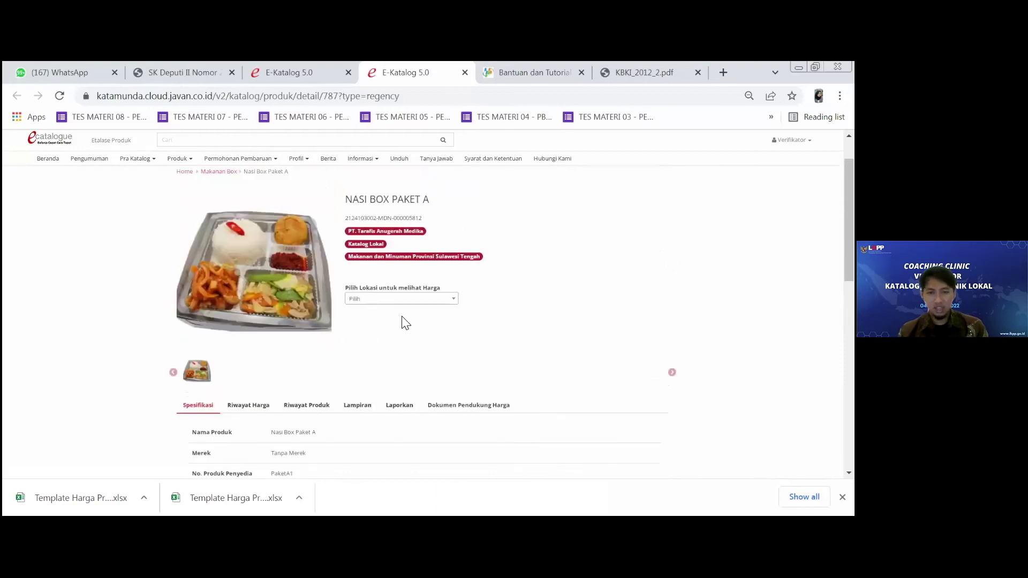
Review the price history of Nasi Box Paket A for Kota Depok, Kota Bogor and Kabupaten Bogor
left_click(252, 403)
scroll(264, 337, "down", 2)
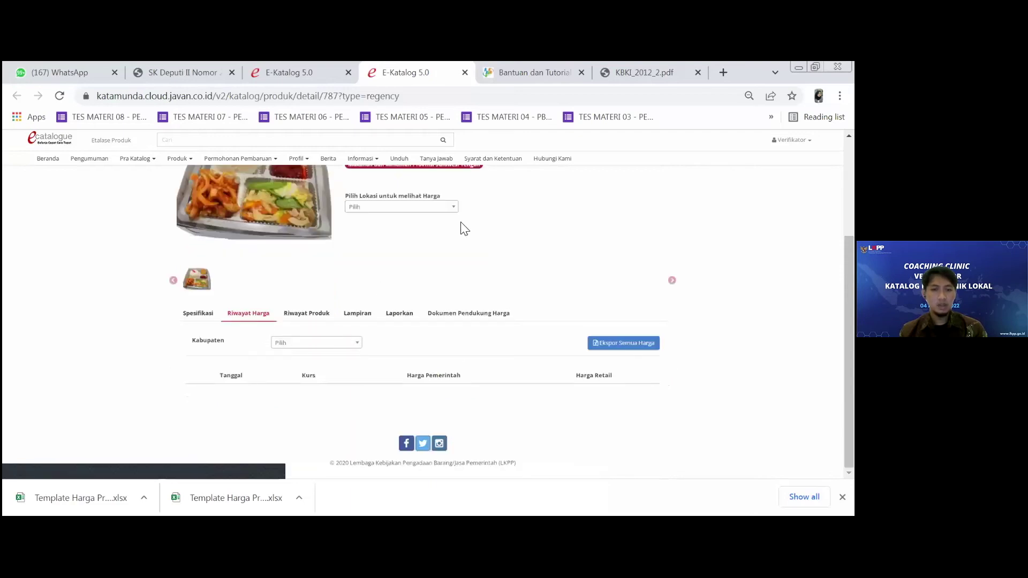
left_click(352, 342)
left_click(343, 379)
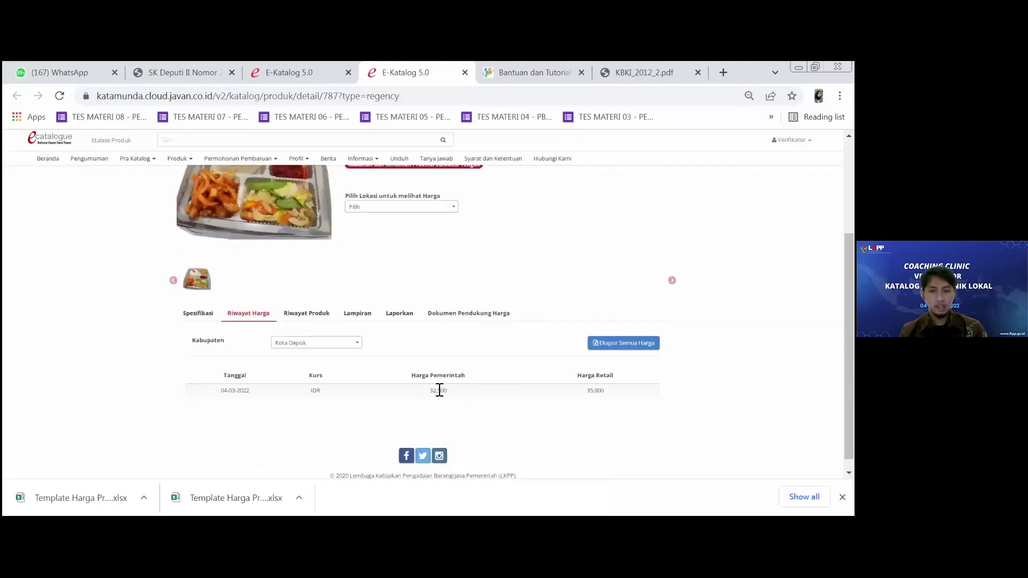
left_click(329, 345)
left_click(330, 398)
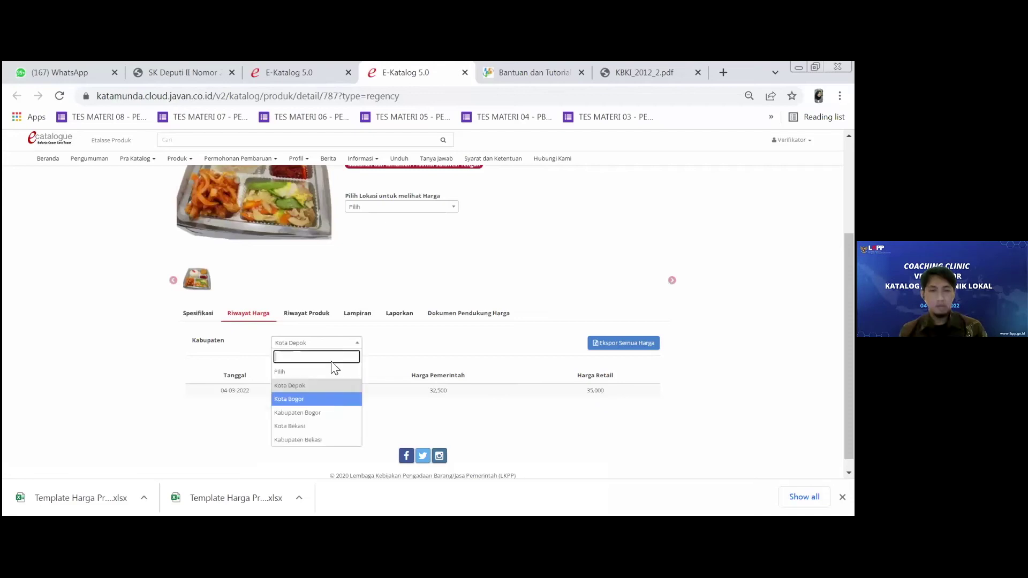
left_click(337, 344)
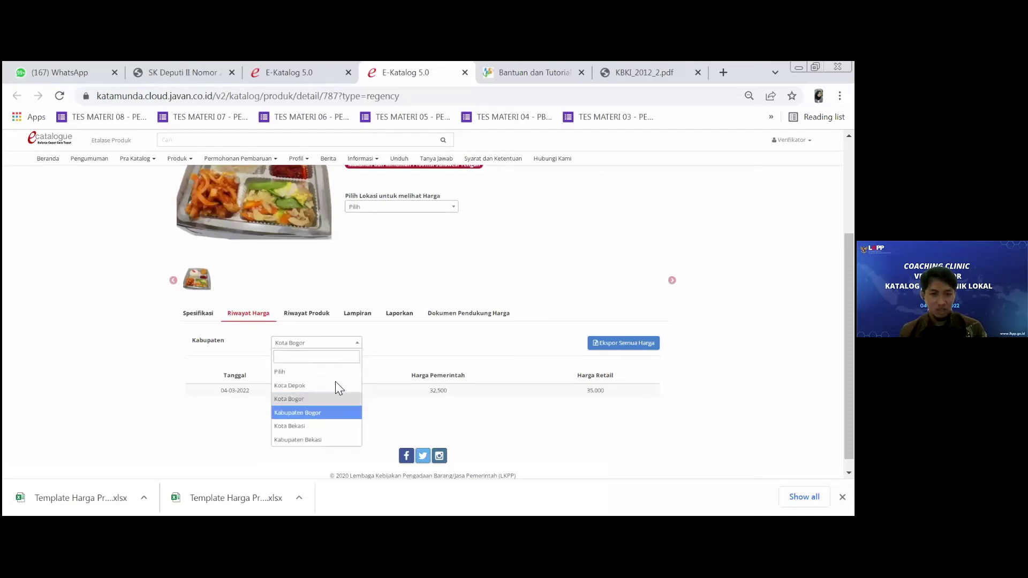
left_click(393, 351)
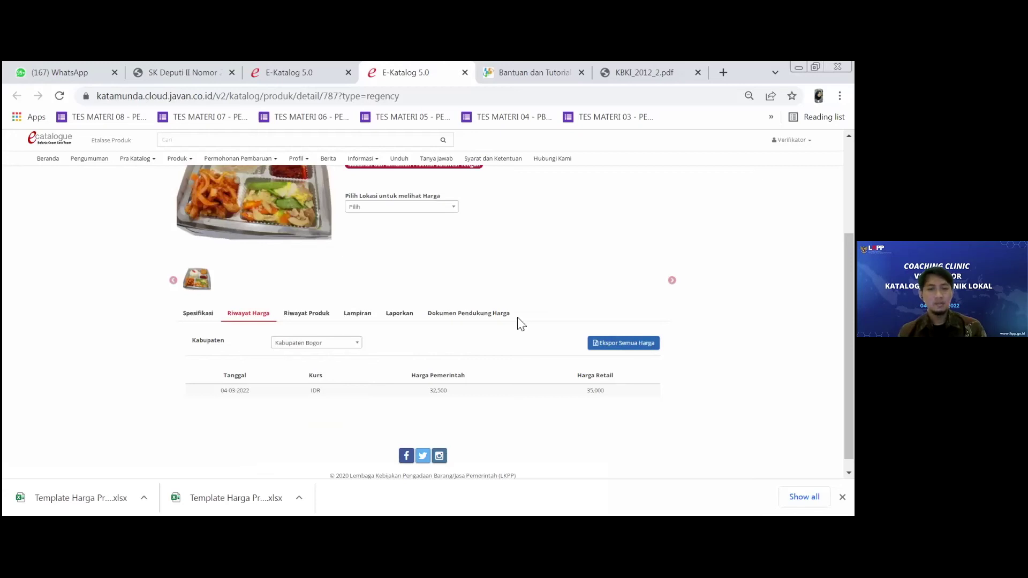
Check the supporting price documents and product history of Nasi Box Paket A, and return to the offer's product verification list
left_click(468, 321)
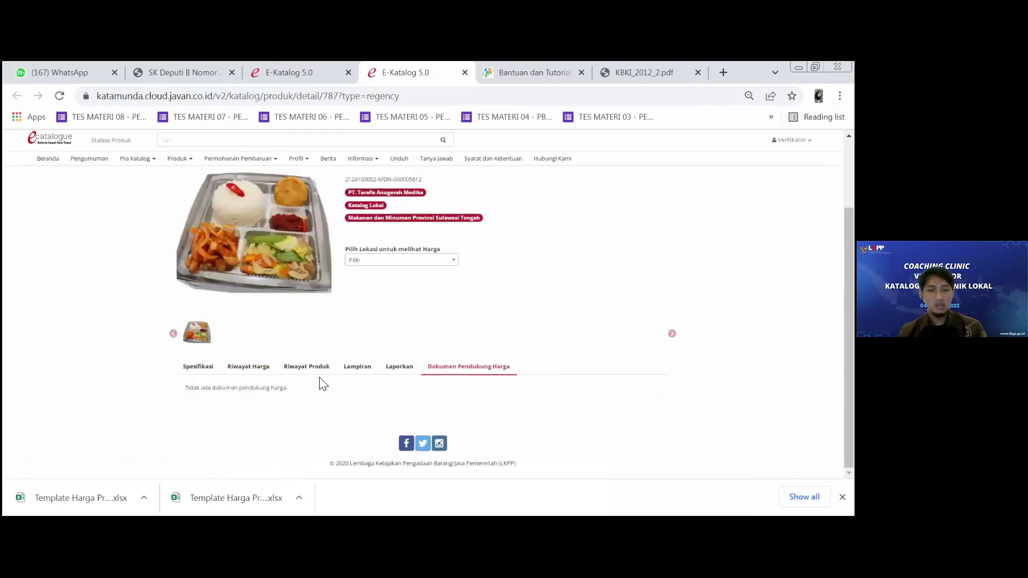
left_click(309, 370)
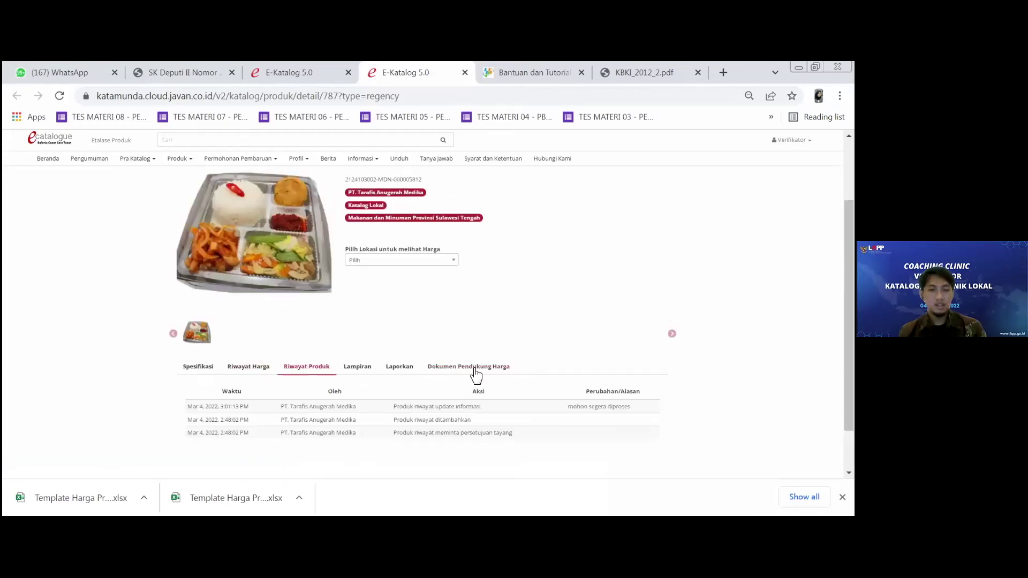
scroll(393, 350, "up", 3)
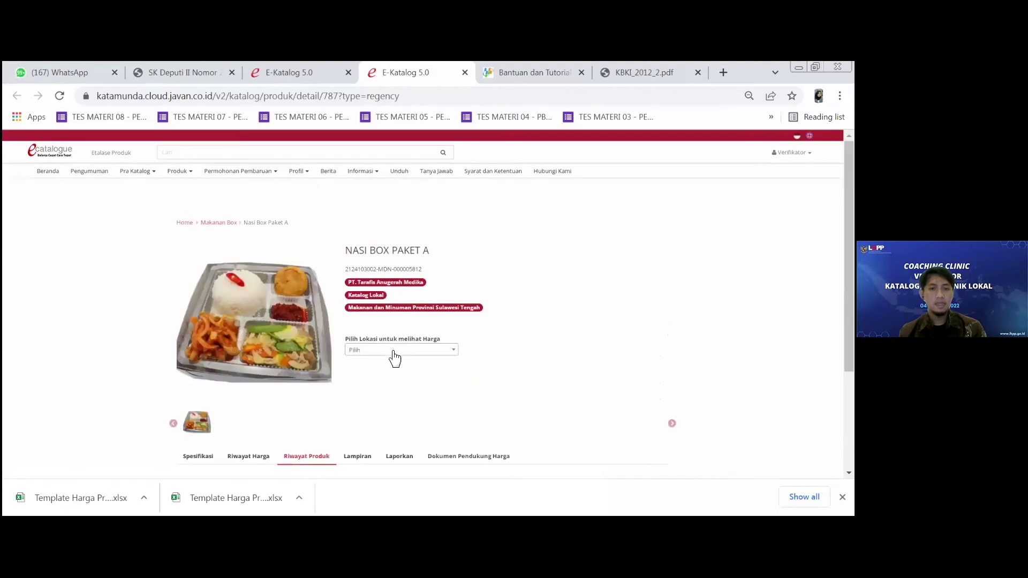
left_click(300, 73)
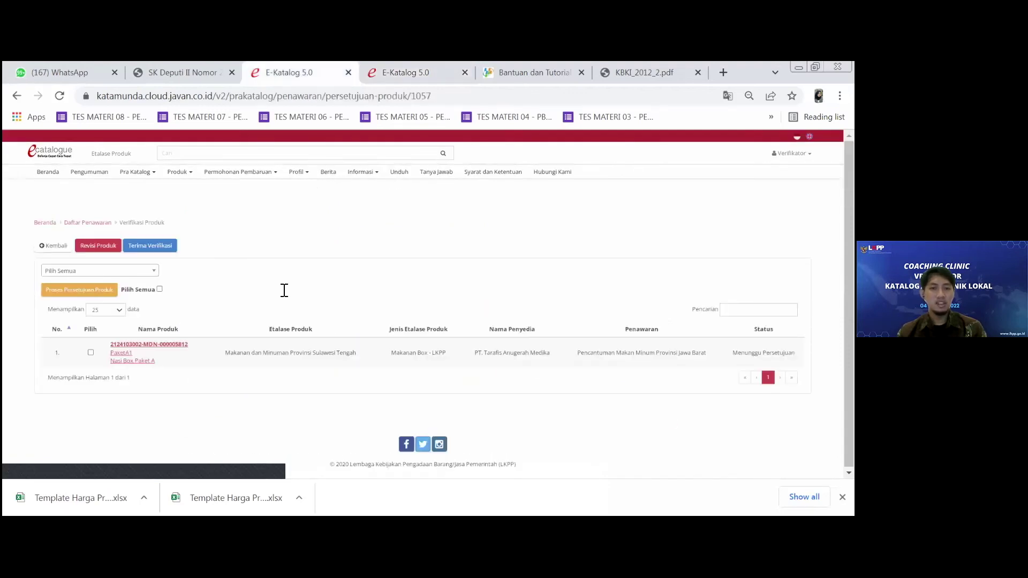
key("ctrl+Tab")
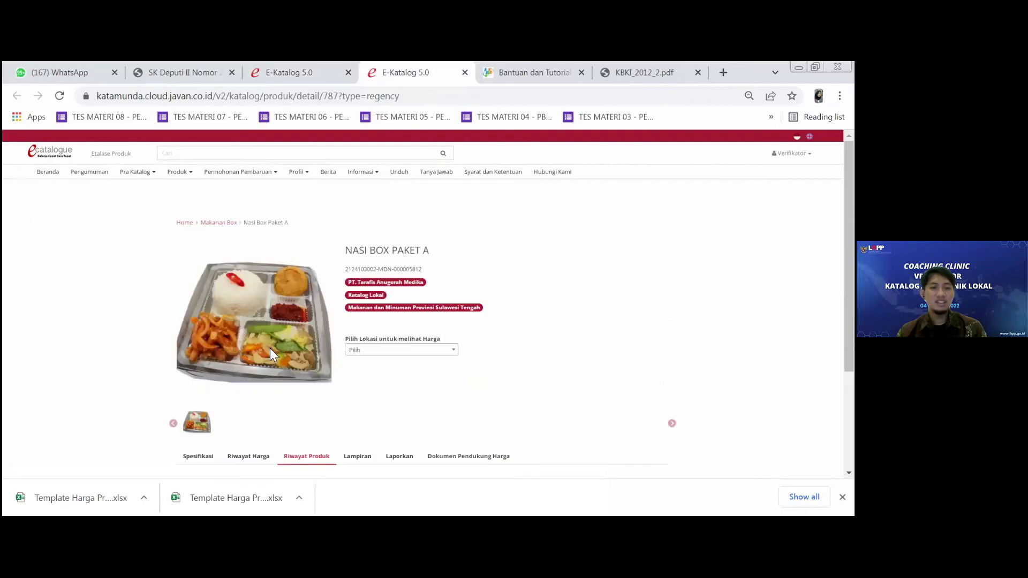
left_click(278, 71)
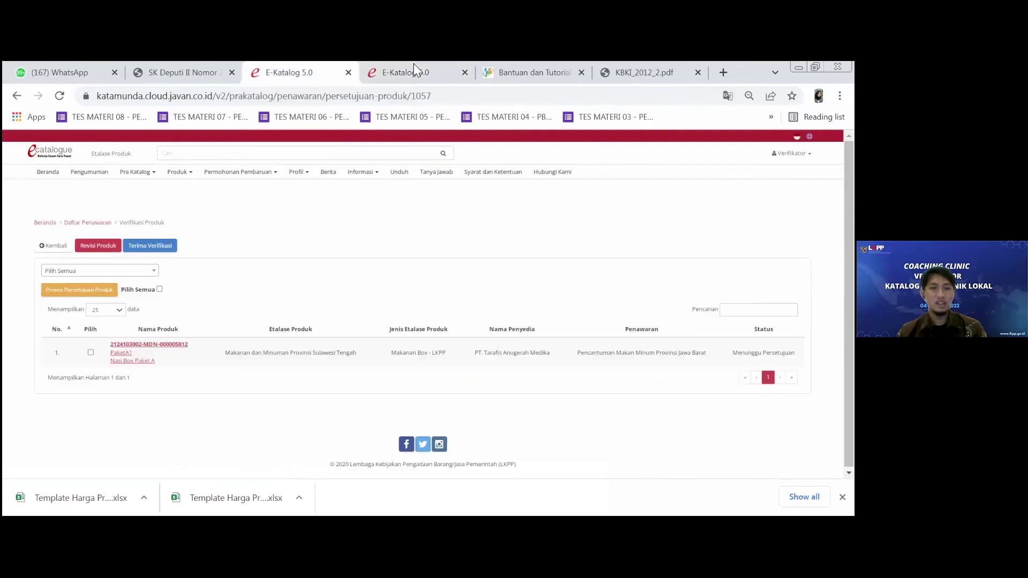
left_click(420, 67)
left_click(292, 70)
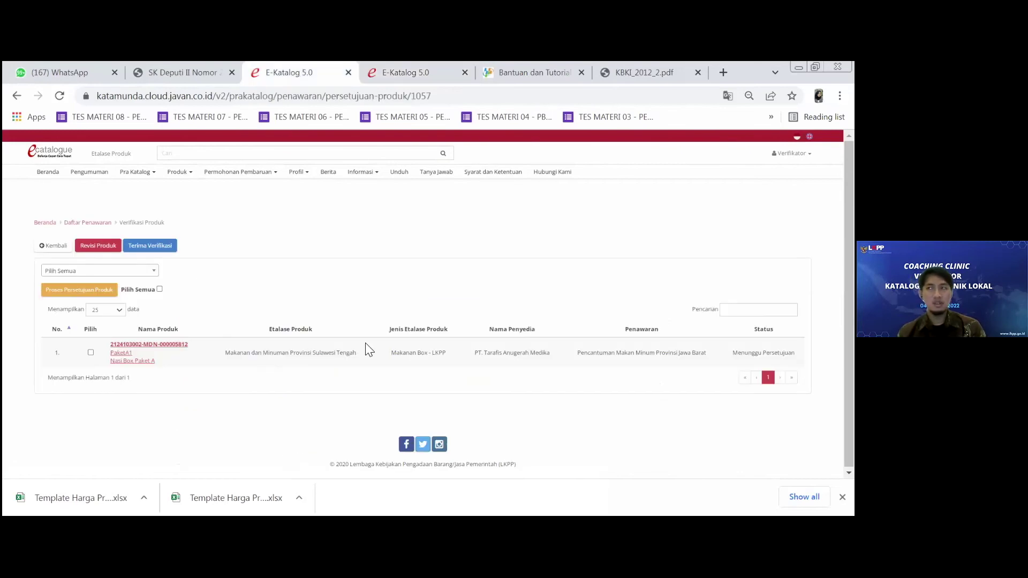
Select Nasi Box Paket A in the product verification list and start processing its product approval
left_click(91, 353)
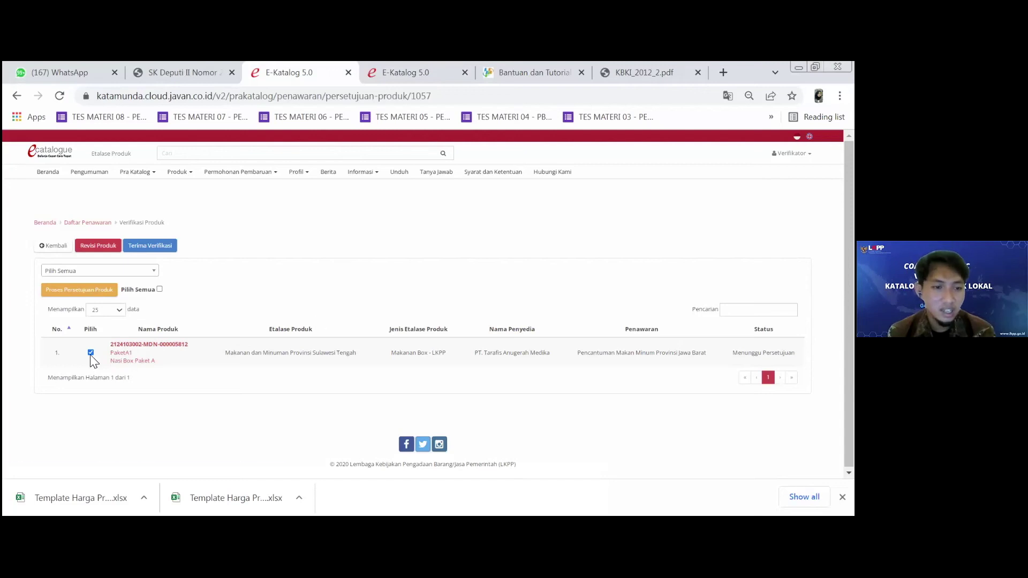
left_click(78, 292)
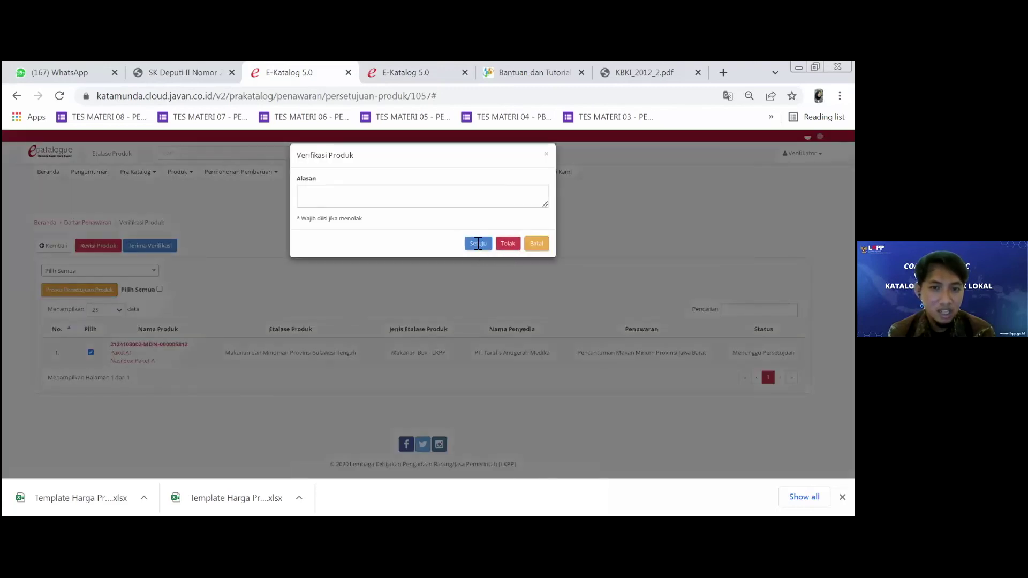
Enter "harga penawaran di kota bogor lebih tinggi" as the reason for the product verification
left_click(376, 197)
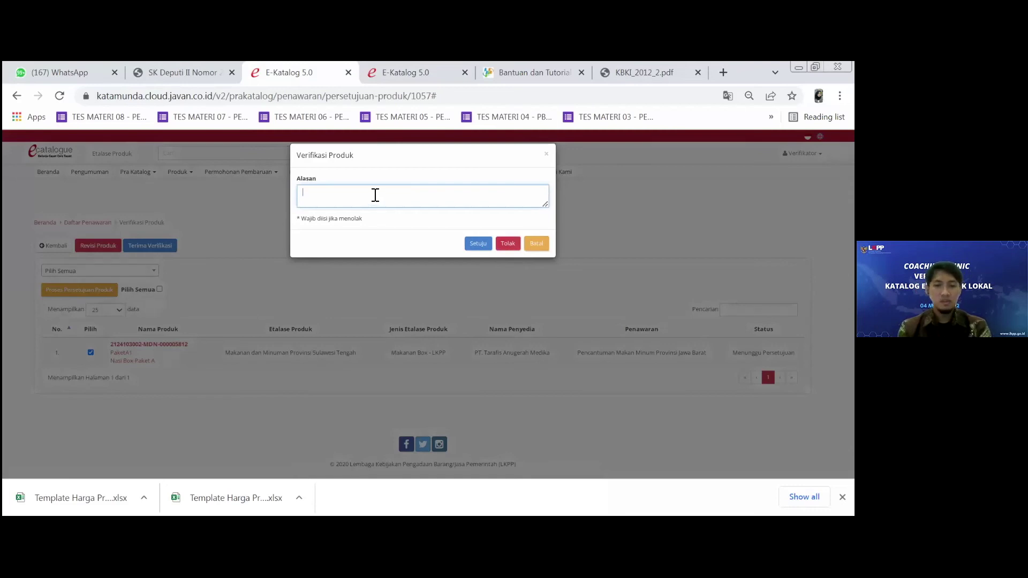
type("harga di kota")
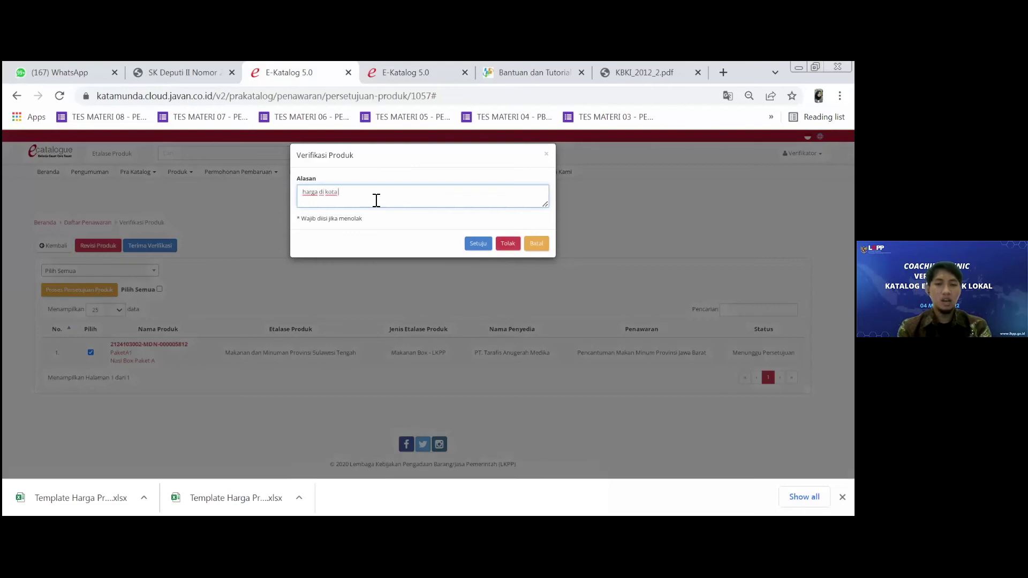
type(" bogor")
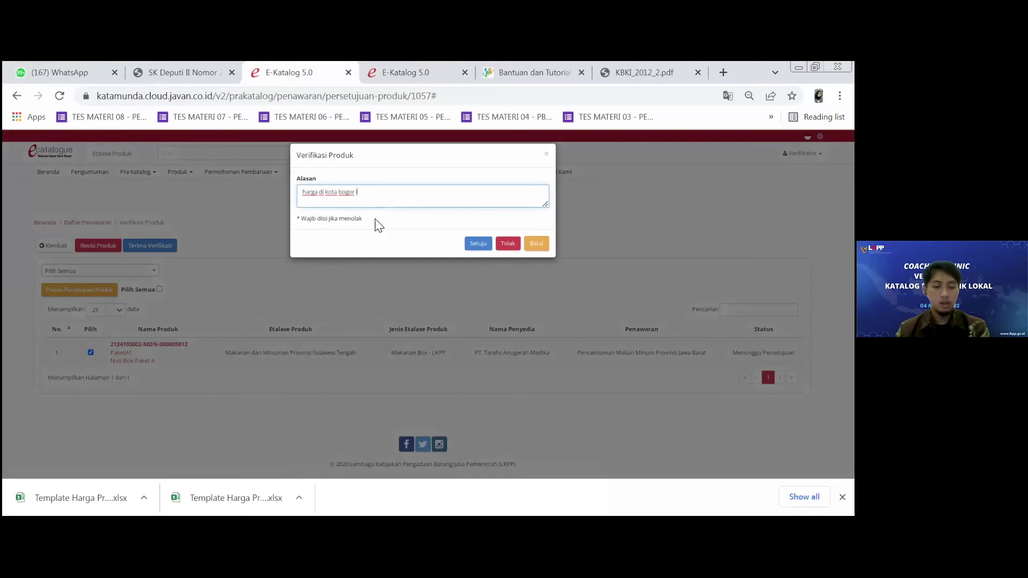
type(" penawaran ")
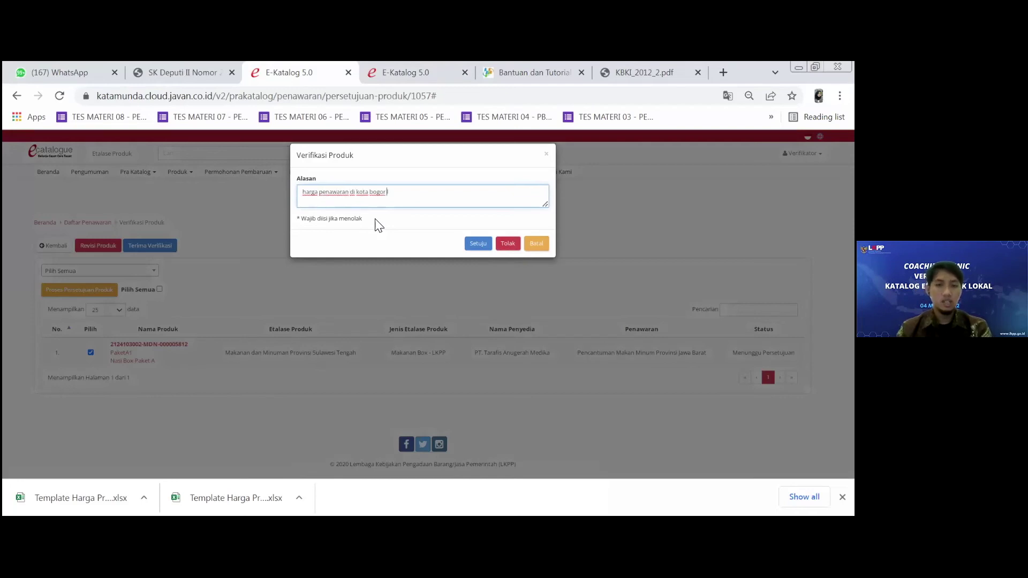
type("lebih tinggi")
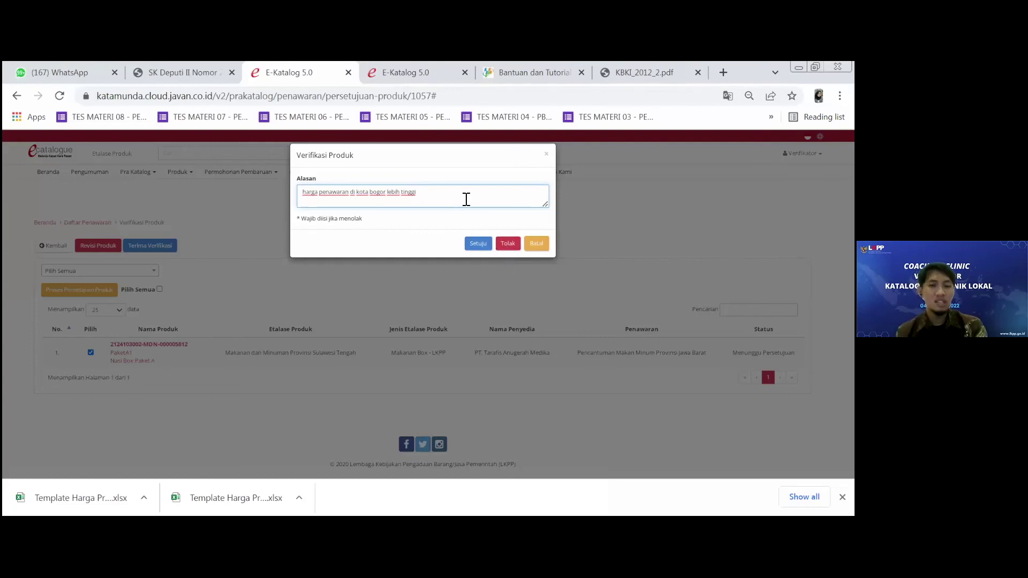
Set the product verification reason to "produk sudah sesuai"
key("ctrl+a")
type("s")
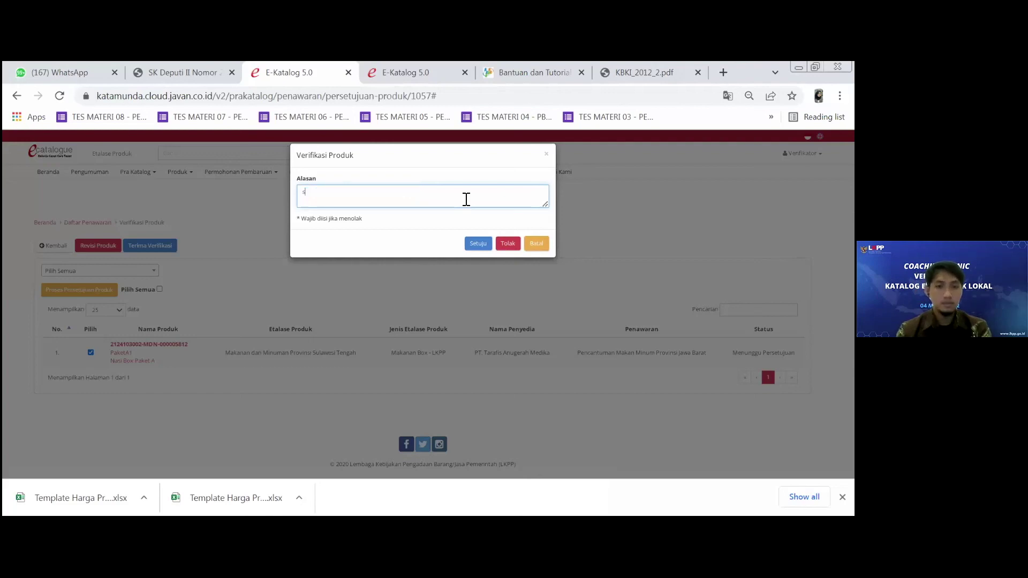
key("BackSpace")
type("produk sudah")
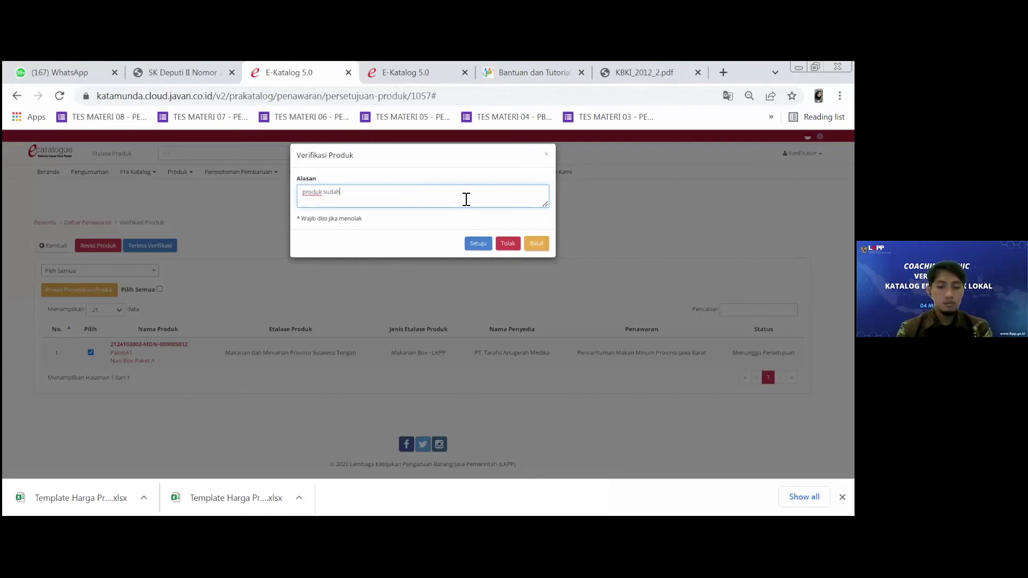
type(" sesuai")
Approve Nasi Box Paket A and accept the offer's product verification, confirming that it is correct
left_click(478, 245)
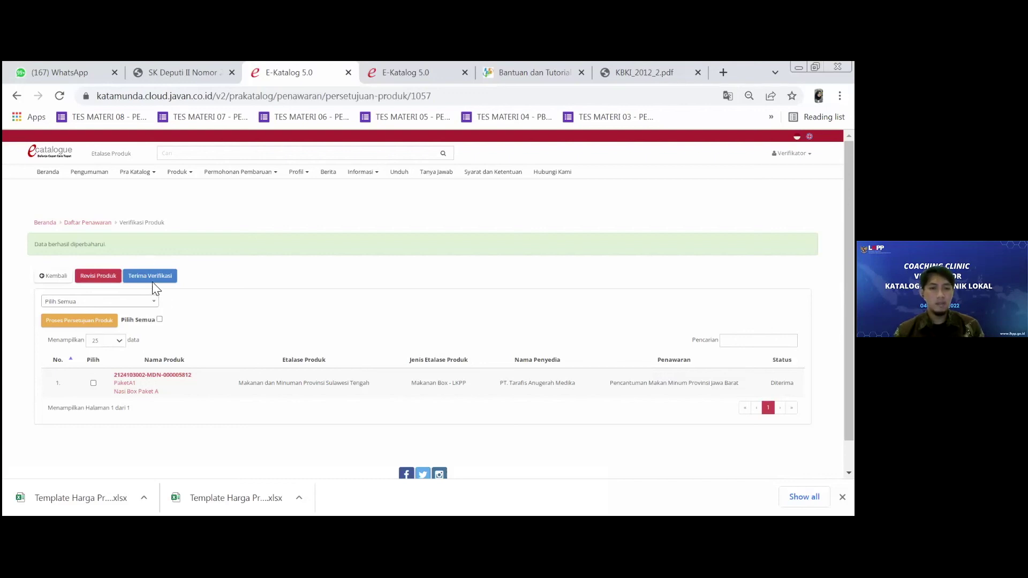
left_click(166, 276)
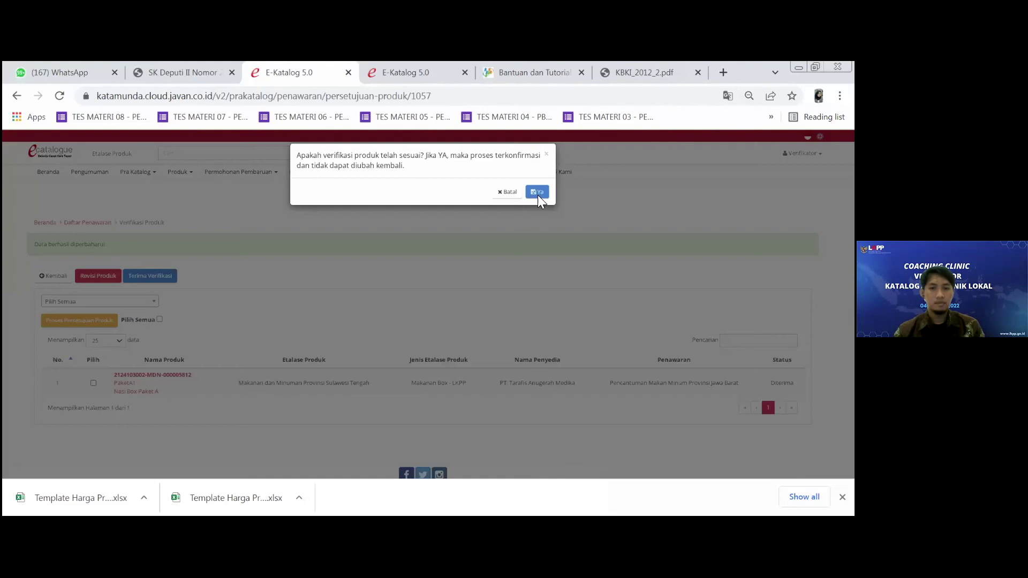
left_click(538, 193)
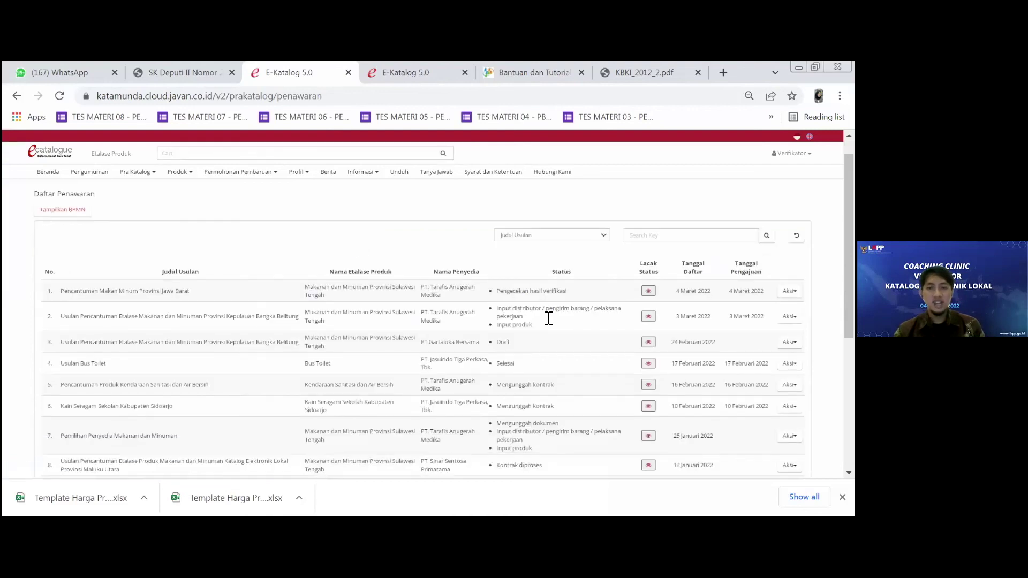
triple_click(550, 317)
left_click(595, 321)
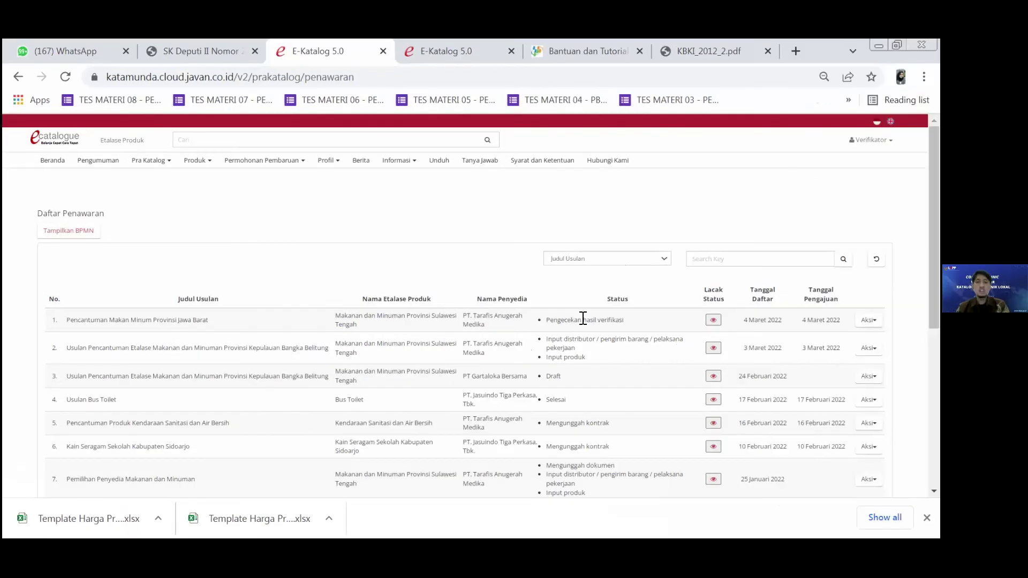
triple_click(586, 320)
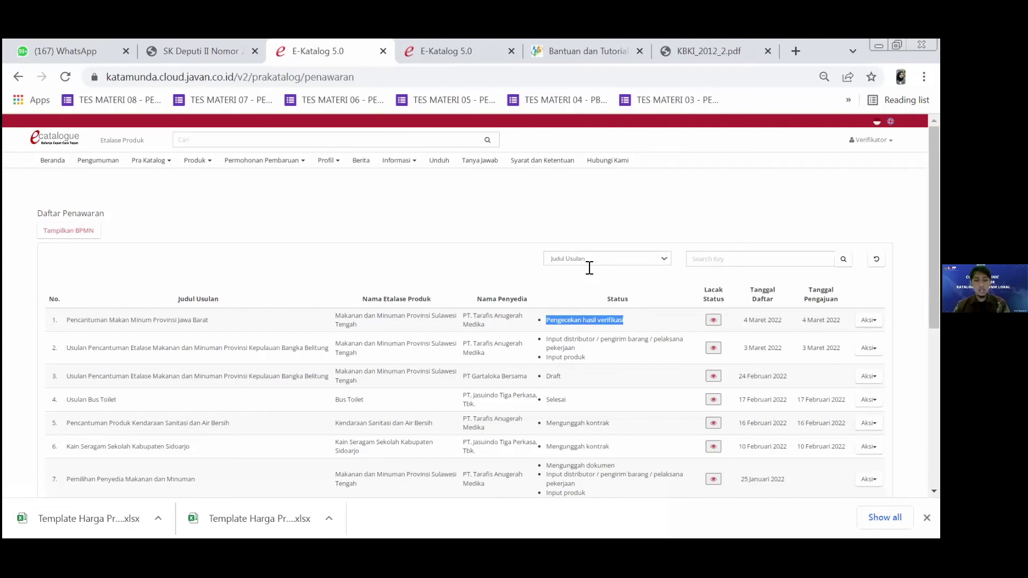
left_click(573, 335)
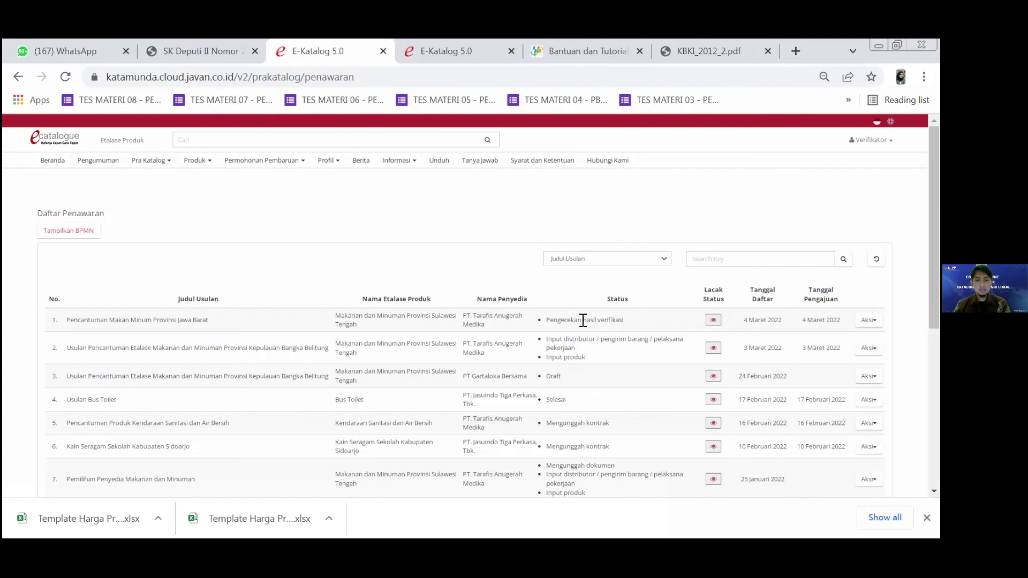
triple_click(584, 320)
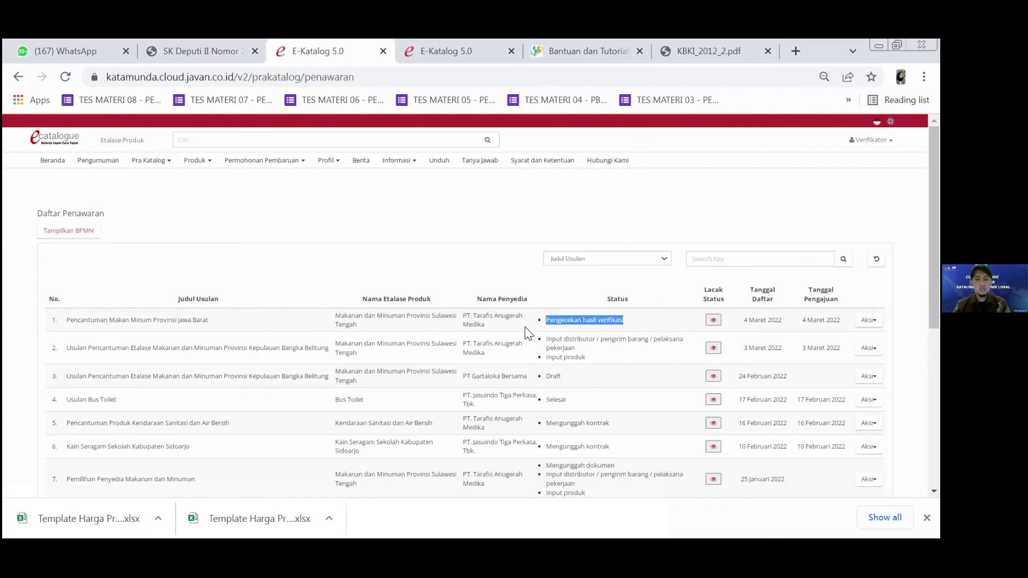